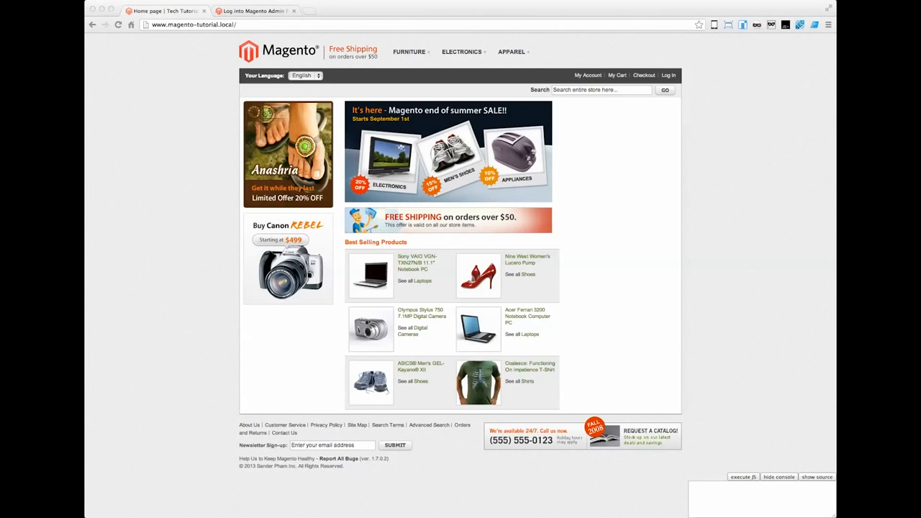
pyautogui.click(175, 26)
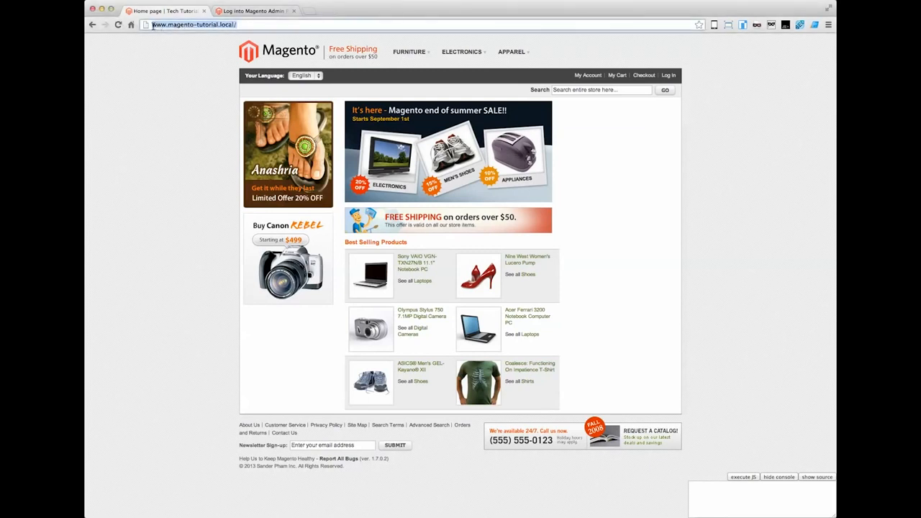
pyautogui.click(152, 26)
pyautogui.moveTo(152, 25); pyautogui.dragTo(243, 26)
# Step: Switch to a new Terminal window and place it over the storefront page
pyautogui.press('super+space')
pyautogui.write('terminal')
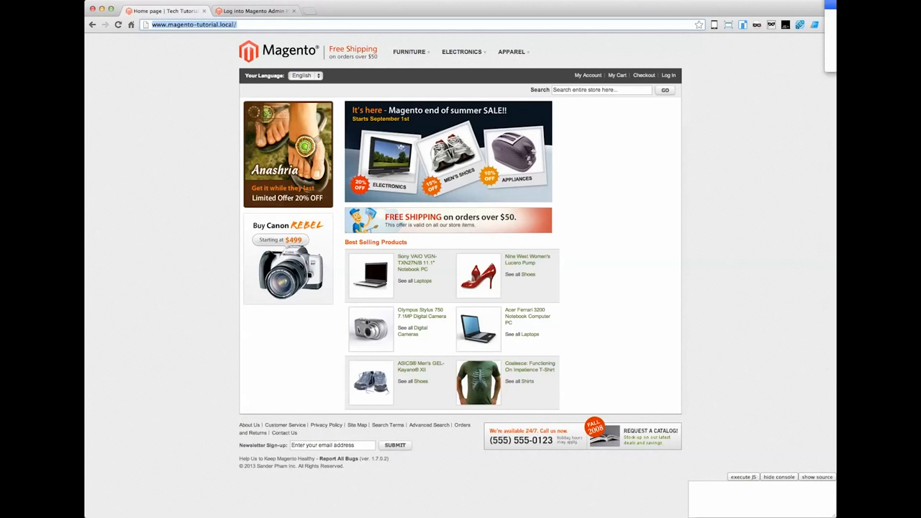
pyautogui.press('Return')
pyautogui.moveTo(305, 56); pyautogui.dragTo(393, 108)
# Step: Open /etc/hosts in vi with sudo, entering the account password, and go to the end of the file
pyautogui.write('sudo ')
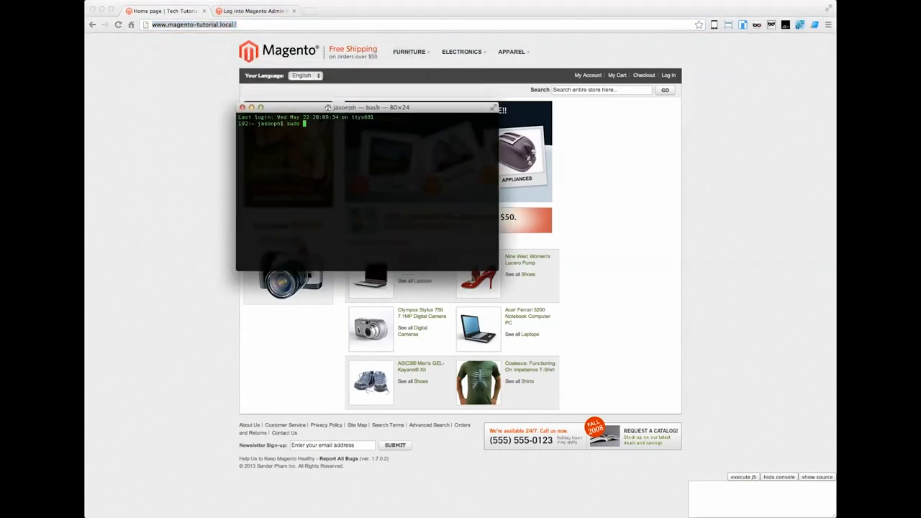
pyautogui.write('vi /etc/hosts')
pyautogui.press('Return')
pyautogui.press('Return')
pyautogui.hotkey('shift', 'g')
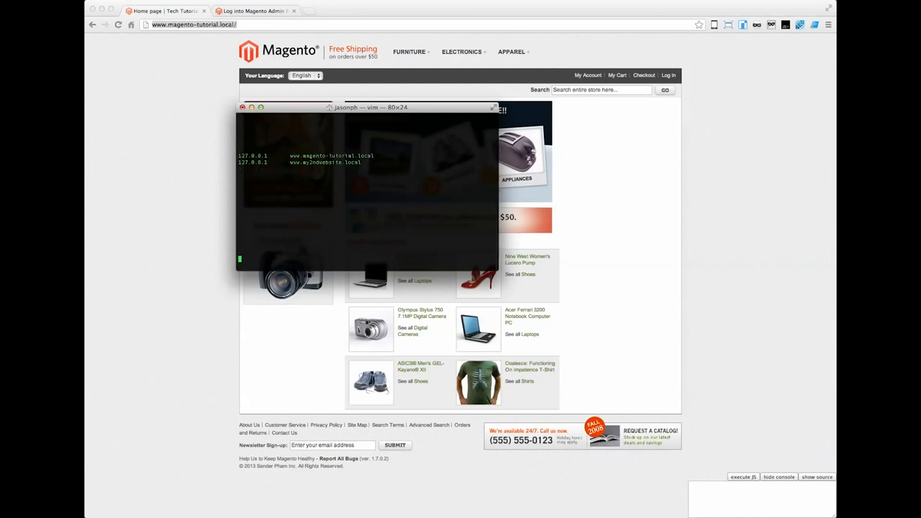
pyautogui.moveTo(239, 156); pyautogui.dragTo(290, 162)
pyautogui.click(364, 162)
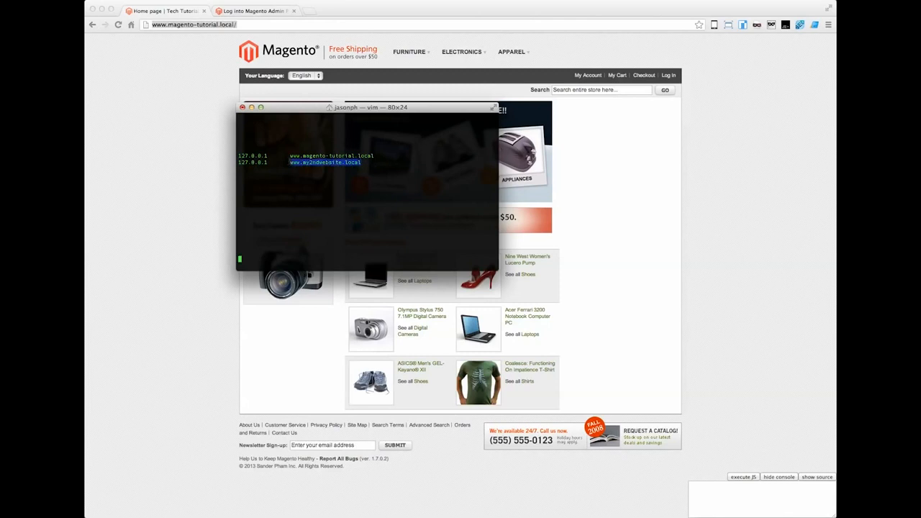
pyautogui.click(289, 159)
pyautogui.moveTo(287, 110); pyautogui.dragTo(288, 119)
pyautogui.write(':q')
pyautogui.press('Return')
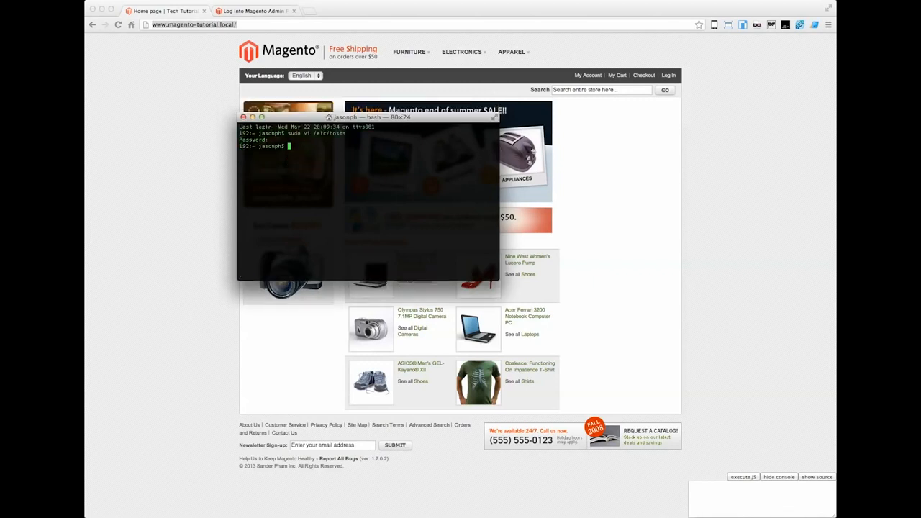
# Step: Open /Applications/MAMP/conf/apache/extra/httpd-vhosts.conf in vi
pyautogui.write('vi /Applications/MAMP/conf/')
pyautogui.press('Tab')
pyautogui.press('Tab')
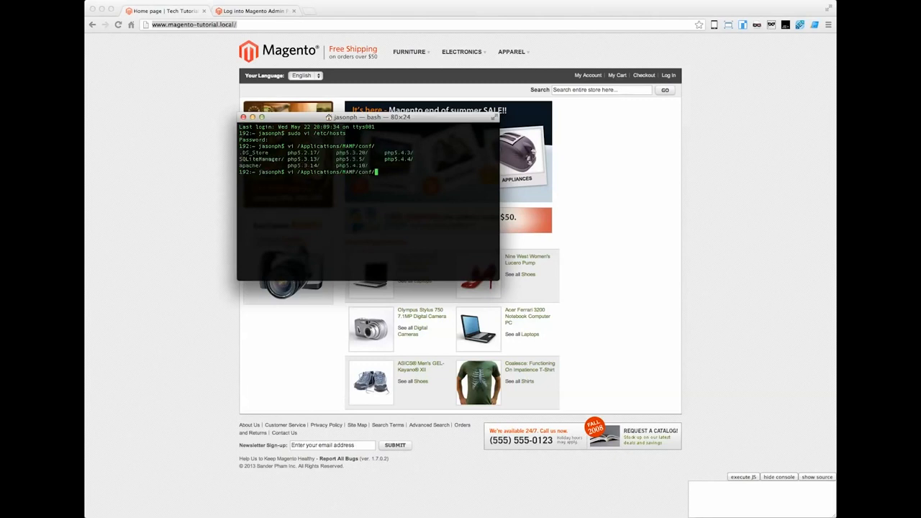
pyautogui.write('apache/')
pyautogui.press('Tab')
pyautogui.press('Tab')
pyautogui.write('ex')
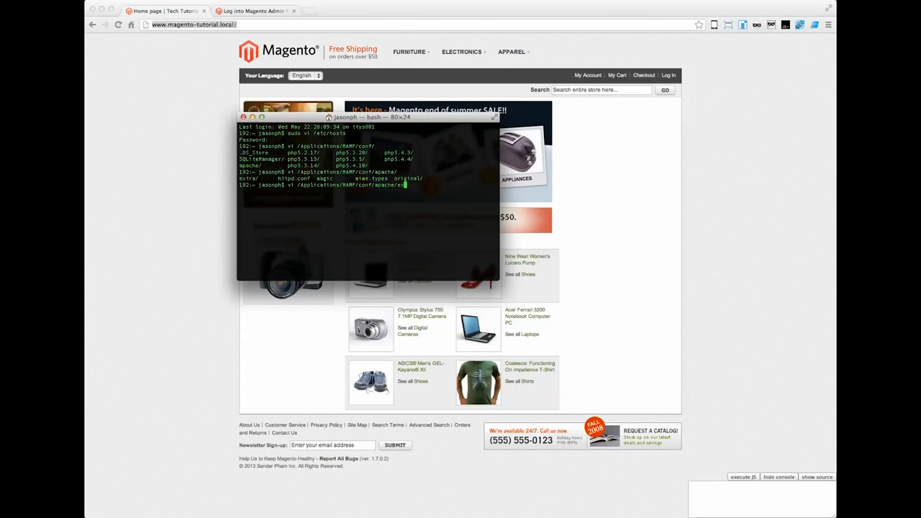
pyautogui.write('tra/httpd-vhosts.conf')
pyautogui.press('Return')
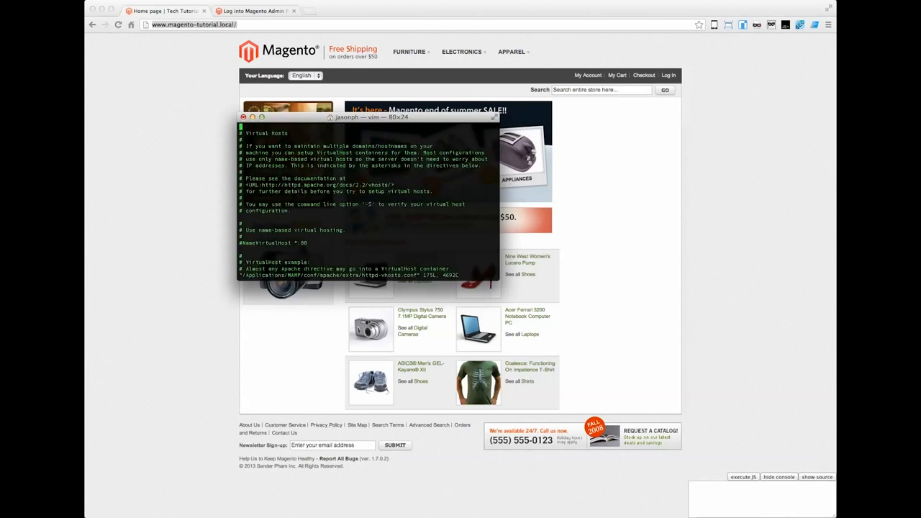
pyautogui.hotkey('shift', 'g')
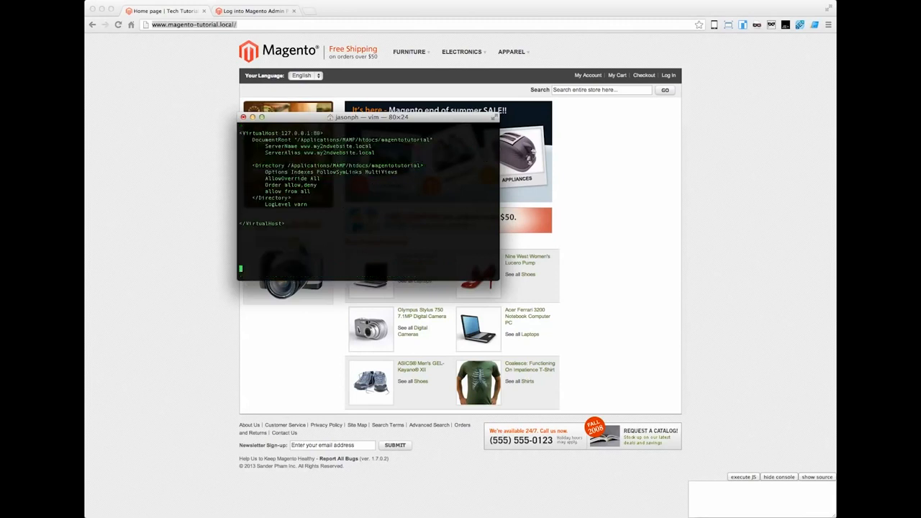
pyautogui.press('Up')
pyautogui.press('Up')
pyautogui.press('Up')
pyautogui.press('Up')
pyautogui.press('Up')
pyautogui.press('Up')
pyautogui.press('Up')
pyautogui.press('Up')
pyautogui.press('Up')
pyautogui.press('Up')
pyautogui.press('Up')
pyautogui.press('Up')
pyautogui.press('Up')
pyautogui.press('Up')
pyautogui.press('Up')
pyautogui.press('Up')
pyautogui.press('Up')
pyautogui.press('Up')
pyautogui.press('Up')
pyautogui.press('Up')
pyautogui.press('Up')
pyautogui.press('Up')
pyautogui.press('Up')
pyautogui.press('Up')
pyautogui.press('Up')
pyautogui.press('Up')
pyautogui.press('Up')
pyautogui.press('Up')
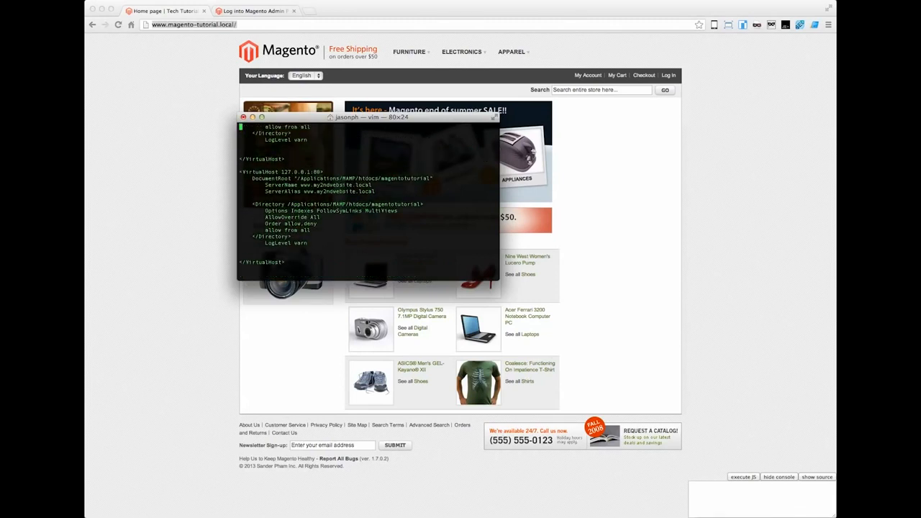
pyautogui.press('Up')
pyautogui.press('Up')
pyautogui.press('Up')
pyautogui.press('Up')
pyautogui.press('Up')
pyautogui.press('Up')
pyautogui.press('Up')
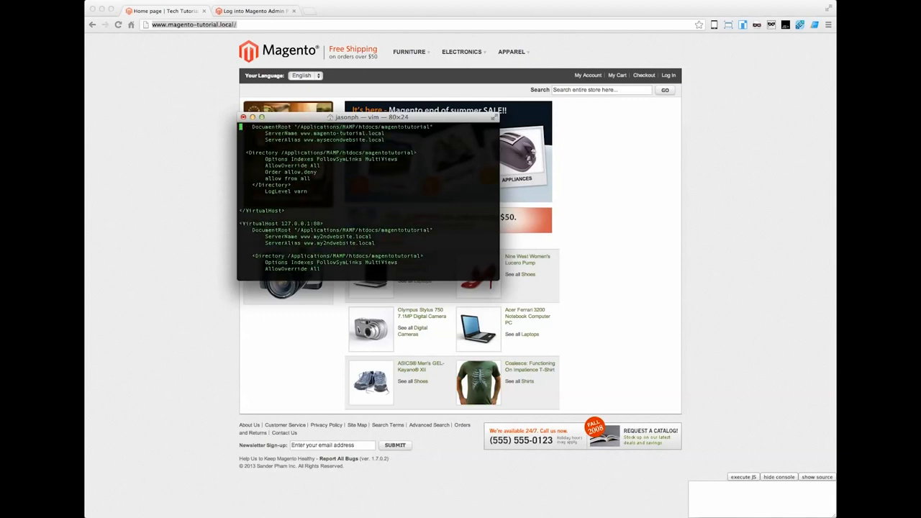
pyautogui.press('Down')
pyautogui.press('Down')
pyautogui.press('Down')
pyautogui.press('Down')
pyautogui.press('Down')
pyautogui.press('Down')
pyautogui.press('Down')
pyautogui.press('Down')
pyautogui.press('Down')
pyautogui.press('Down')
pyautogui.press('Down')
pyautogui.press('Down')
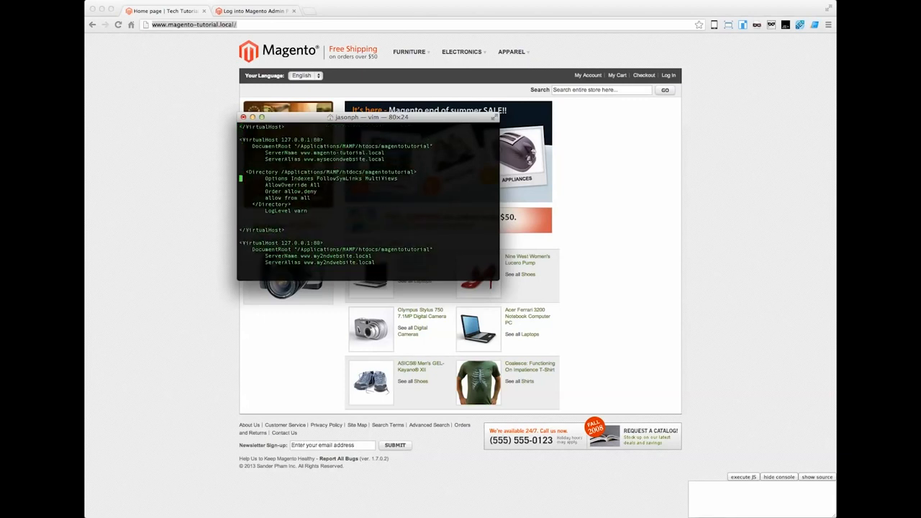
pyautogui.press('Down')
pyautogui.press('Down')
pyautogui.press('Down')
pyautogui.press('Down')
pyautogui.press('Down')
pyautogui.press('Down')
pyautogui.press('Down')
pyautogui.press('Down')
pyautogui.press('Down')
pyautogui.press('Down')
pyautogui.press('Down')
pyautogui.press('Down')
pyautogui.press('Down')
pyautogui.press('Down')
pyautogui.press('Down')
pyautogui.press('Down')
pyautogui.press('Down')
pyautogui.press('Down')
pyautogui.press('Down')
pyautogui.press('Down')
pyautogui.press('Down')
pyautogui.press('Up')
pyautogui.press('Up')
pyautogui.press('Up')
pyautogui.press('Up')
pyautogui.press('Up')
pyautogui.press('Up')
pyautogui.press('Up')
pyautogui.press('Up')
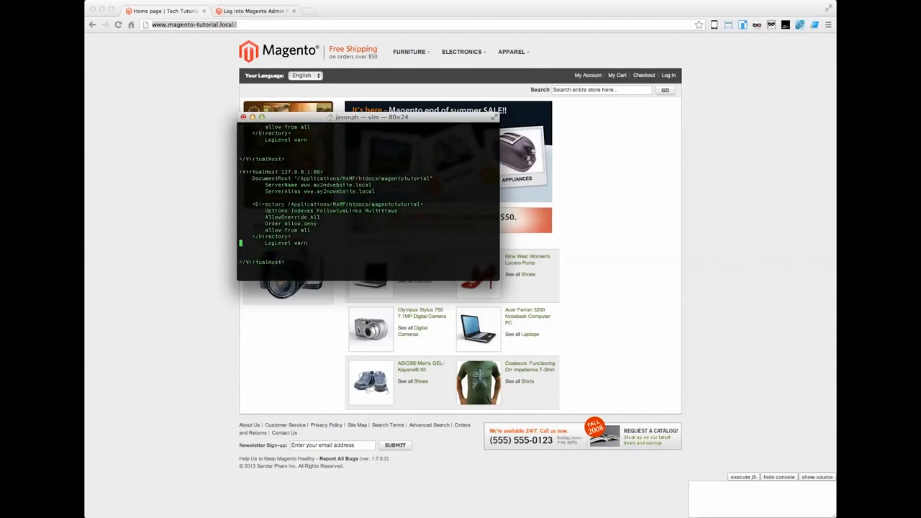
pyautogui.press('Up')
pyautogui.press('Up')
pyautogui.press('Up')
pyautogui.press('Up')
pyautogui.press('Up')
pyautogui.press('Down')
pyautogui.press('Down')
pyautogui.press('Up')
pyautogui.press('Up')
pyautogui.press('Up')
pyautogui.press('Up')
pyautogui.press('Up')
pyautogui.press('Up')
pyautogui.write(':Q!')
pyautogui.press('Return')
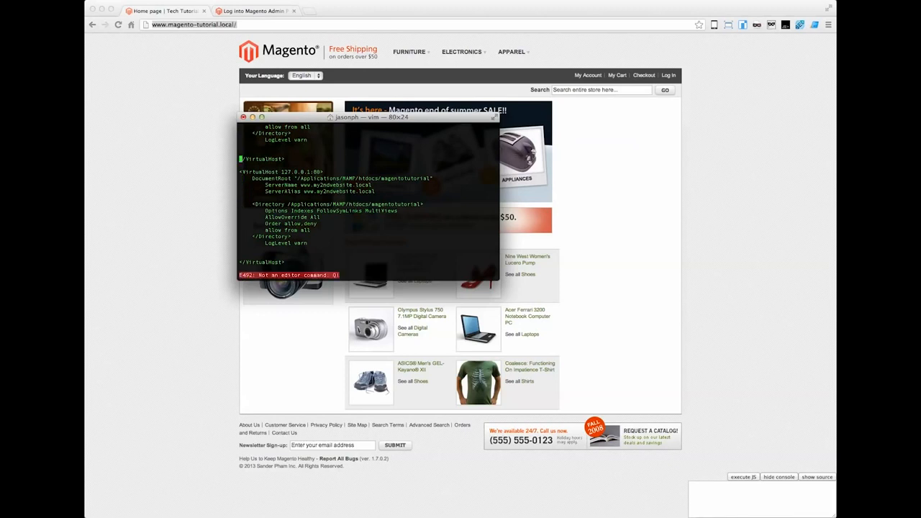
pyautogui.write(':q!')
pyautogui.press('Return')
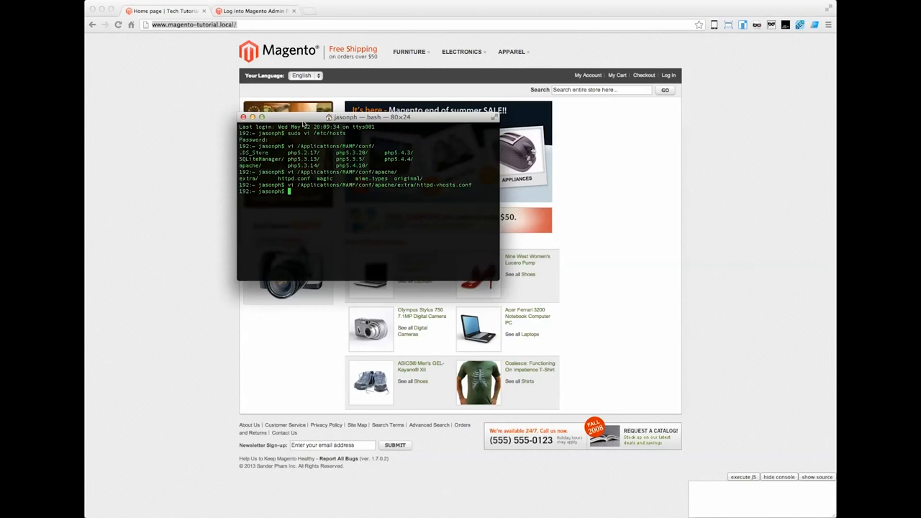
pyautogui.moveTo(304, 121); pyautogui.dragTo(302, 133)
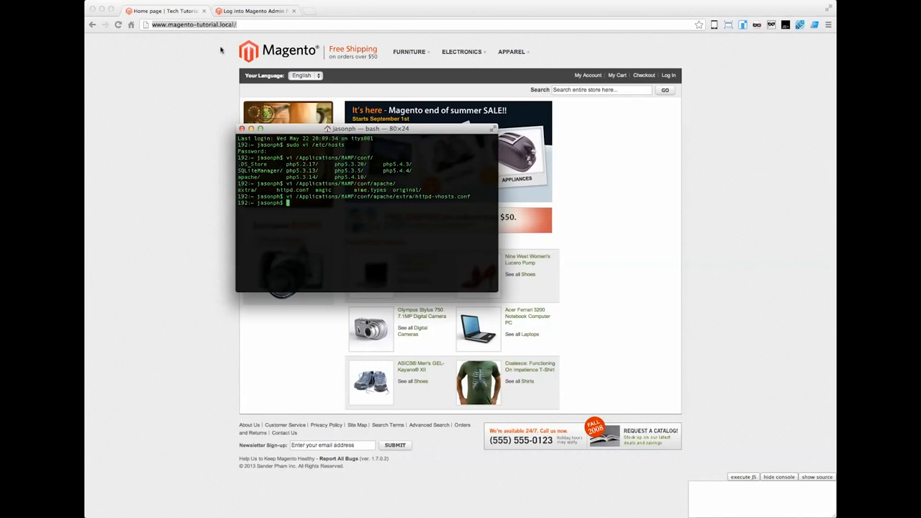
pyautogui.click(245, 25)
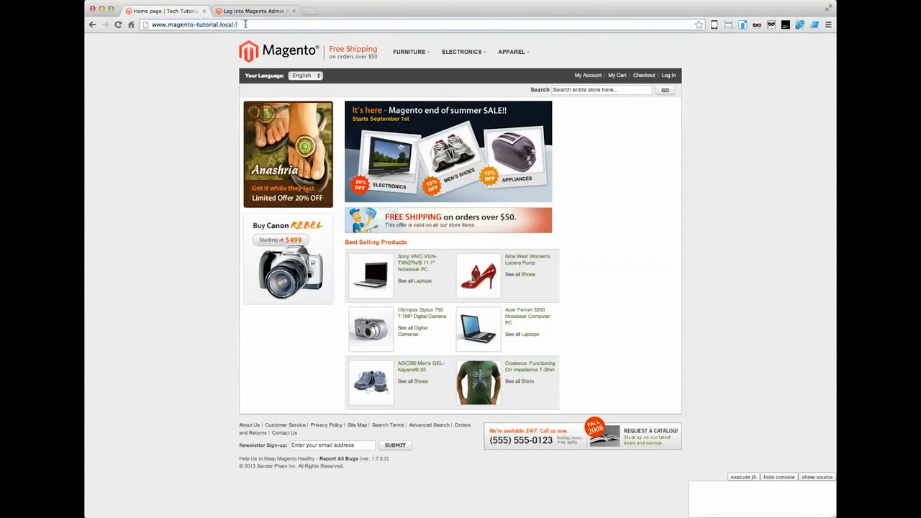
pyautogui.click(314, 12)
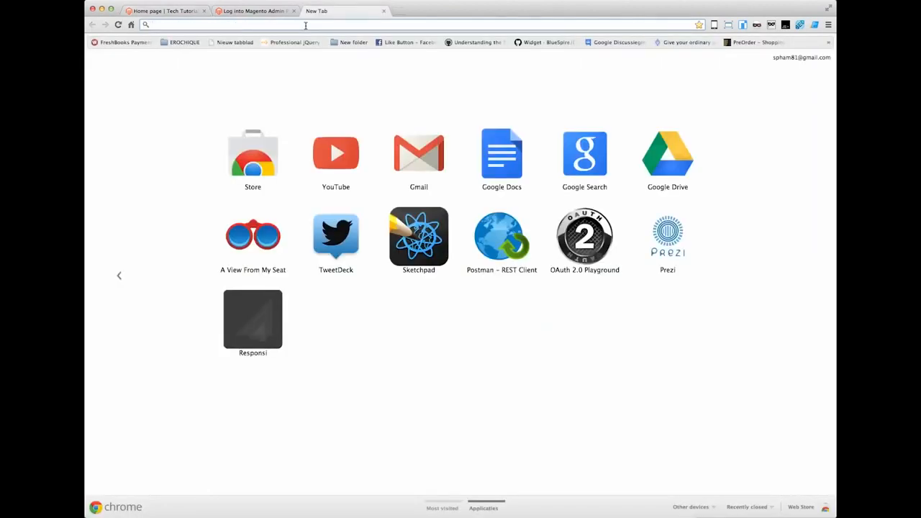
pyautogui.write('http://www.my')
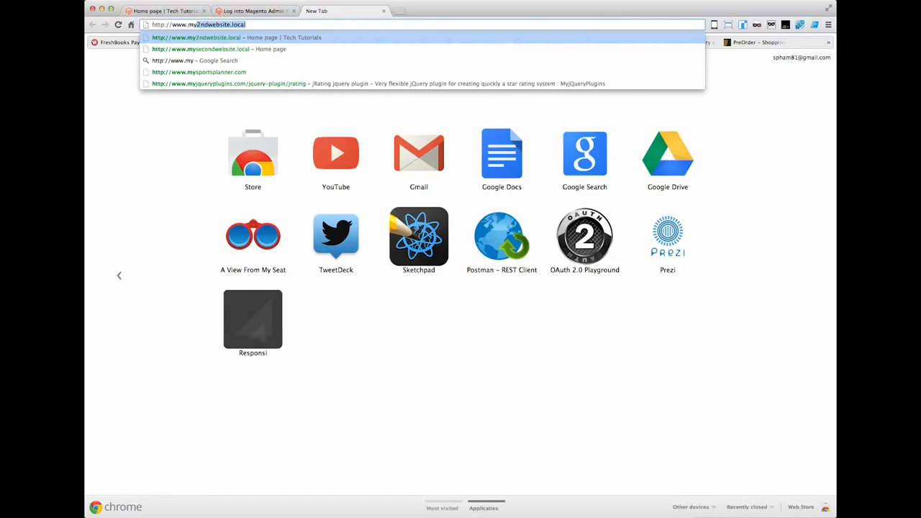
pyautogui.press('Return')
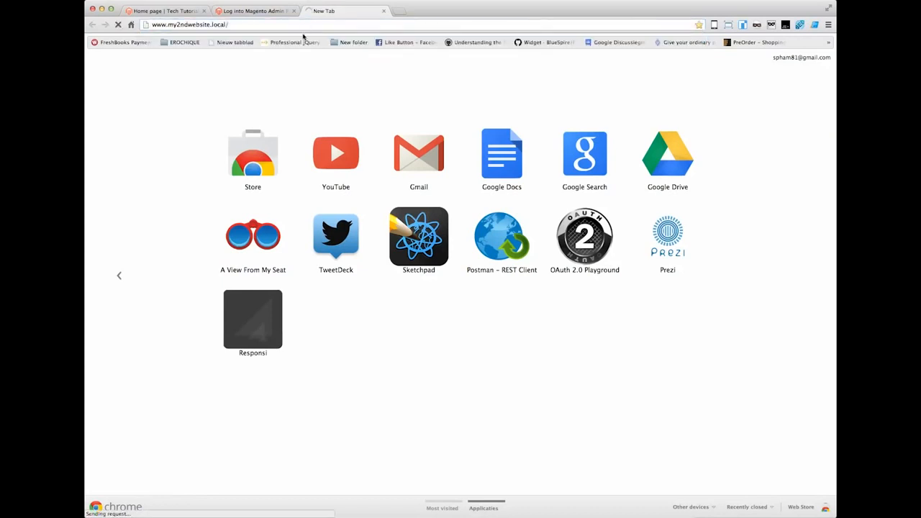
# Step: Check the address the second site's page ends up at, and return to the first storefront tab
pyautogui.click(274, 26)
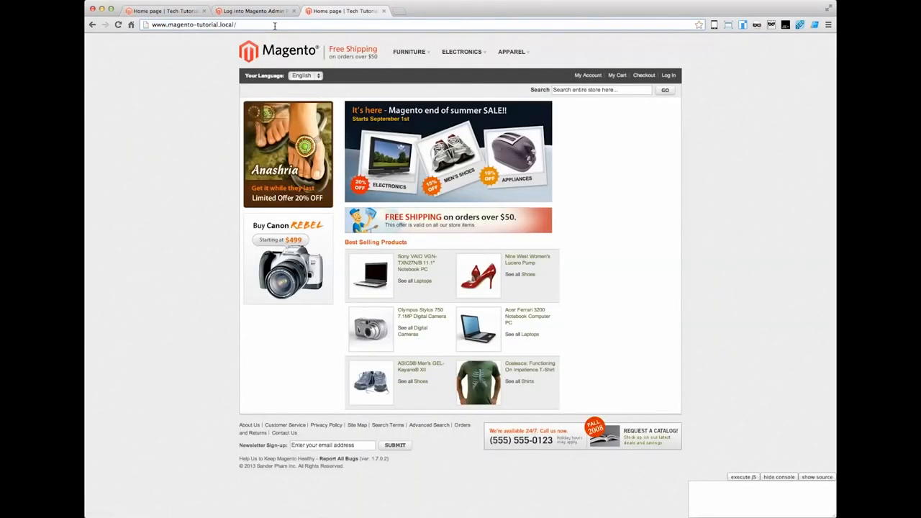
pyautogui.moveTo(150, 25); pyautogui.dragTo(246, 26)
pyautogui.click(248, 26)
pyautogui.click(213, 59)
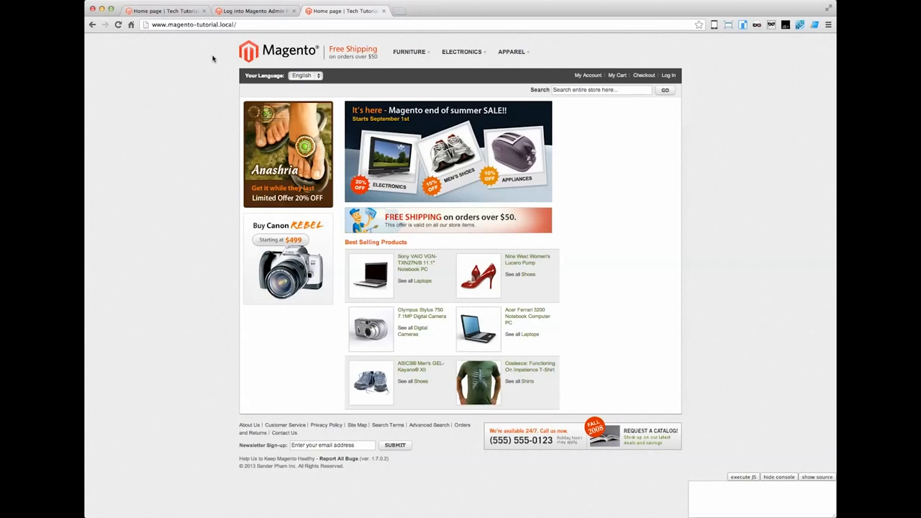
pyautogui.click(182, 13)
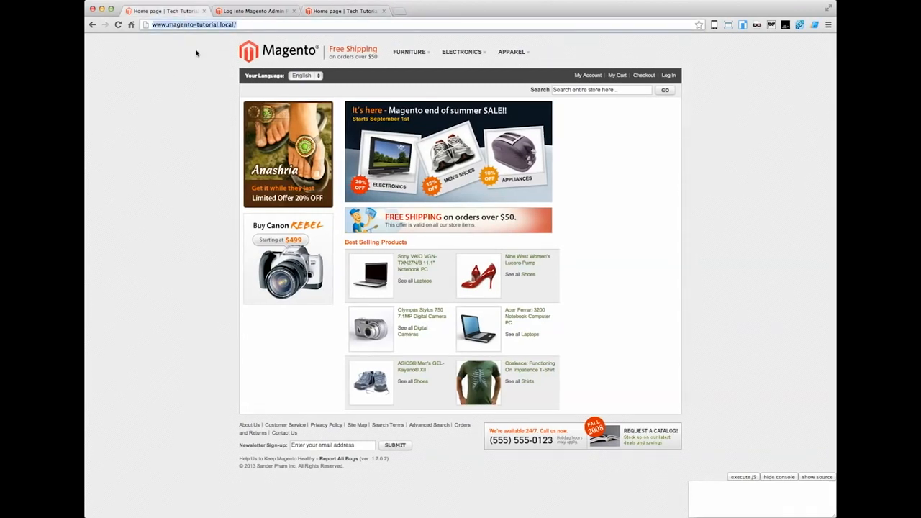
# Step: Log in to the Magento Admin Panel with the prefilled credentials and dismiss the incoming message
pyautogui.click(241, 11)
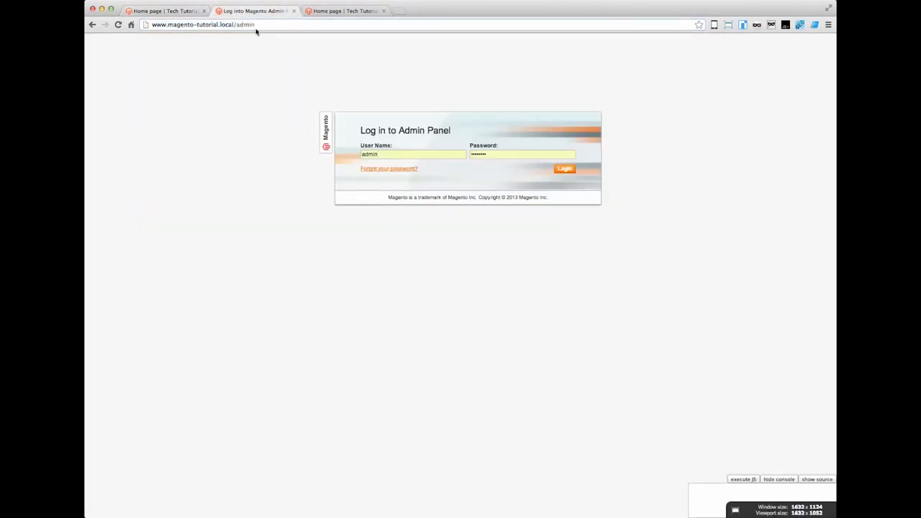
pyautogui.click(564, 170)
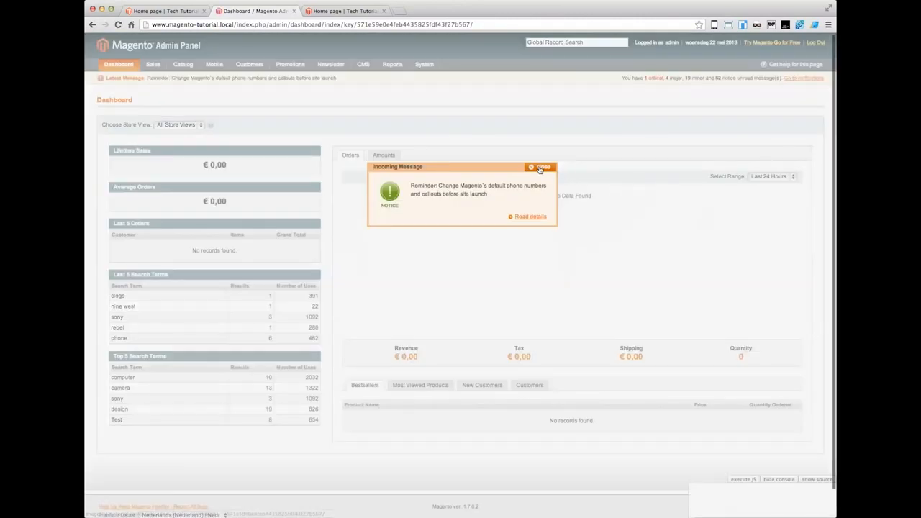
pyautogui.click(540, 165)
# Step: Open the store management page and start creating a new website
pyautogui.moveTo(424, 64)
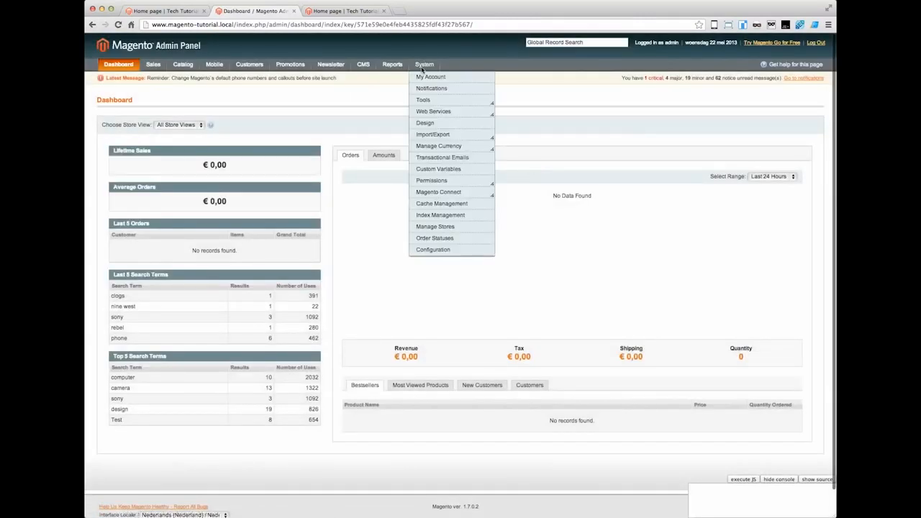
pyautogui.click(440, 228)
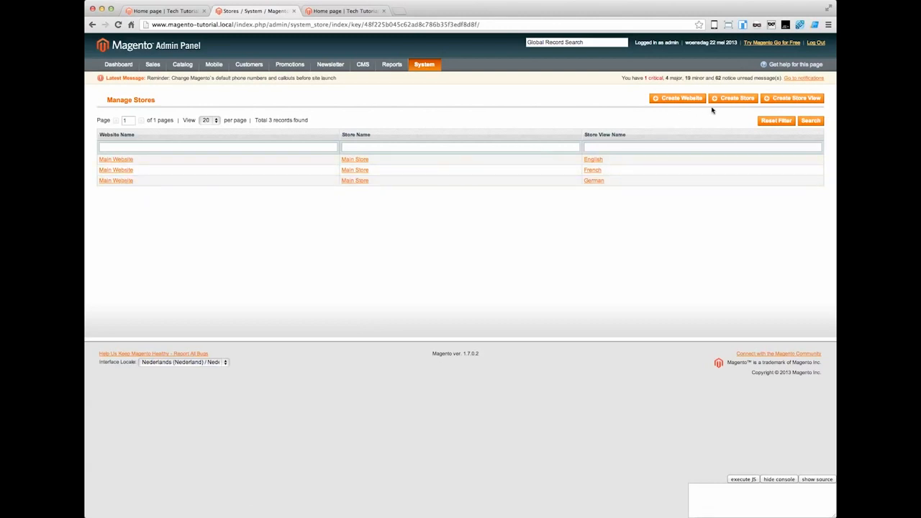
pyautogui.click(681, 98)
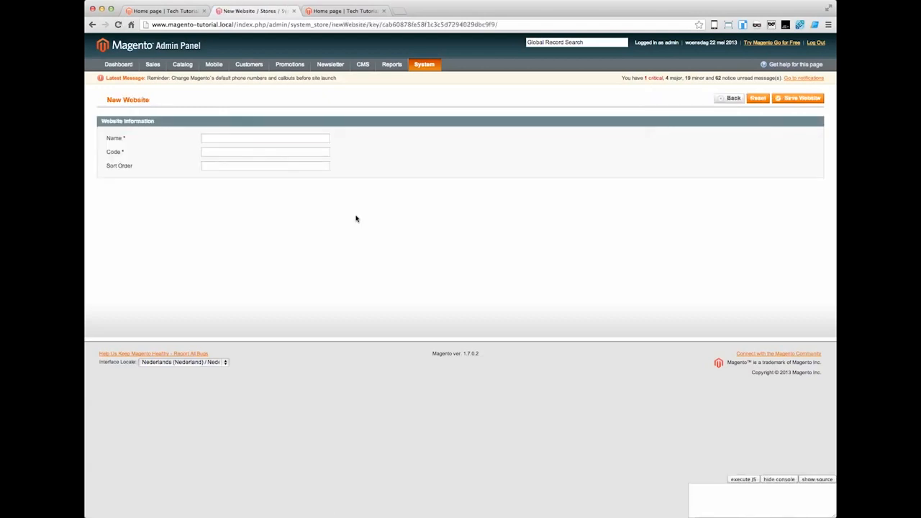
# Step: Save the new website with name My 2nd Website, code my2ndwebsite and sort order 2
pyautogui.click(236, 137)
pyautogui.write('My 2nd Website')
pyautogui.click(242, 151)
pyautogui.write('my2ndwebsite')
pyautogui.press('Tab')
pyautogui.write('2')
pyautogui.moveTo(244, 152); pyautogui.dragTo(195, 152)
pyautogui.click(250, 152)
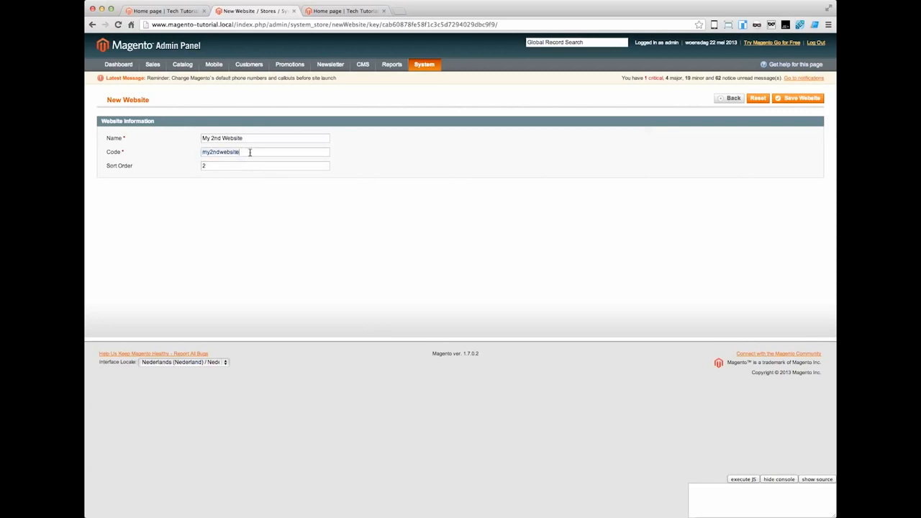
pyautogui.click(792, 98)
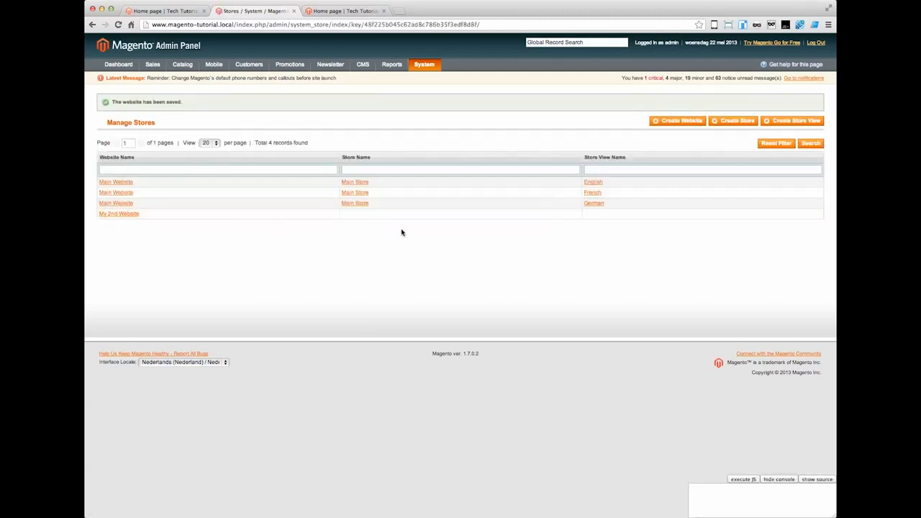
# Step: Create and save a store for My 2nd Website, named my2ndwebsite, with Root Catalog as its root category
pyautogui.click(728, 122)
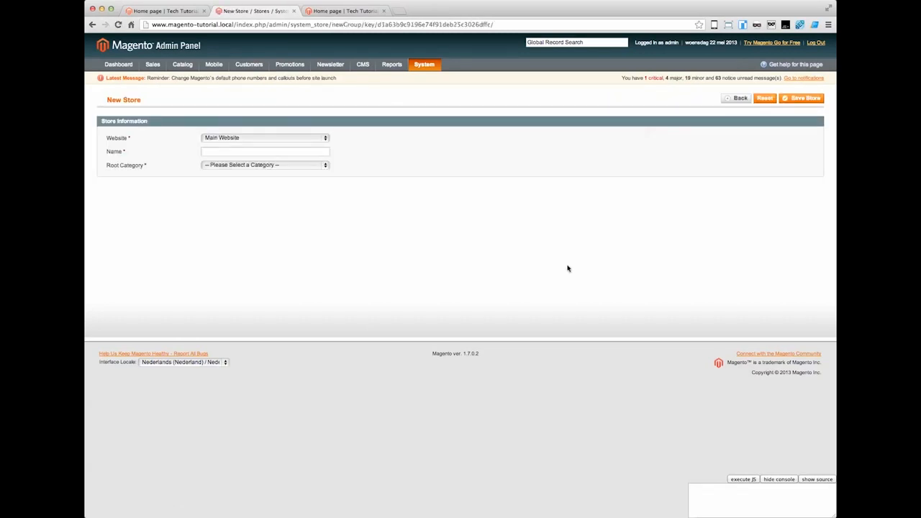
pyautogui.click(305, 140)
pyautogui.click(300, 147)
pyautogui.click(283, 151)
pyautogui.press('super+v')
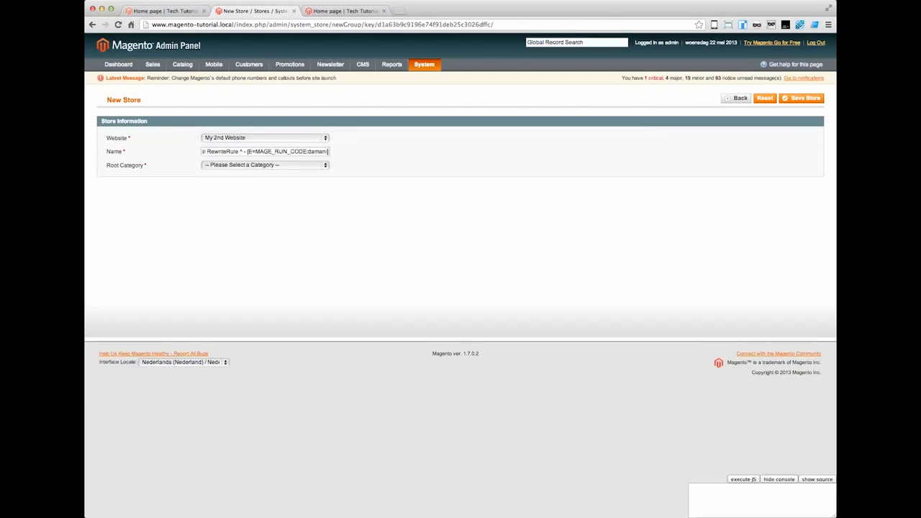
pyautogui.press('super+z')
pyautogui.write('my2ndwebsite')
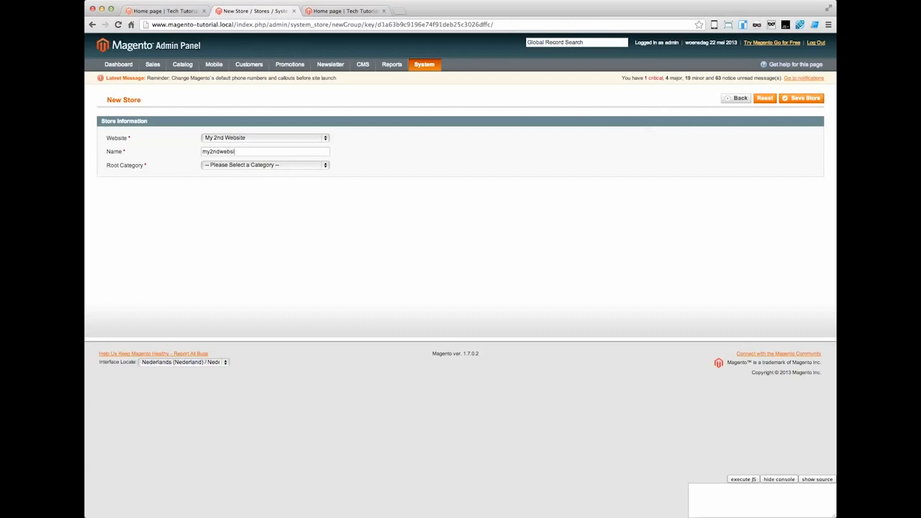
pyautogui.click(286, 165)
pyautogui.click(280, 175)
pyautogui.click(805, 99)
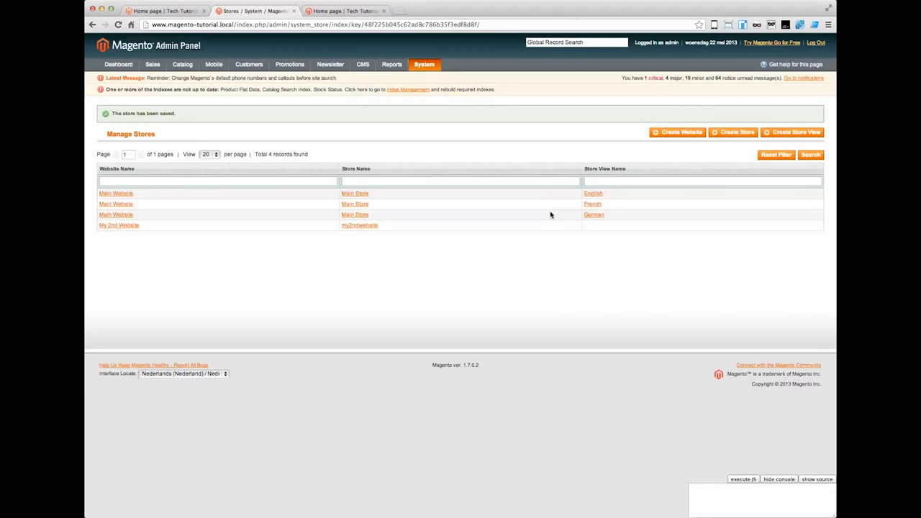
# Step: Start a new store view for the my2ndwebsite store and name it English
pyautogui.click(792, 132)
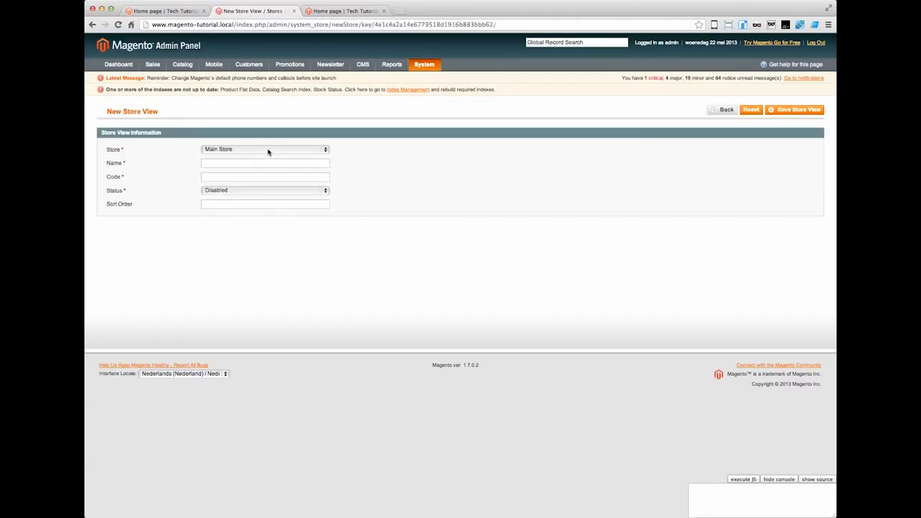
pyautogui.click(268, 151)
pyautogui.click(272, 165)
pyautogui.click(267, 163)
pyautogui.write('Engl')
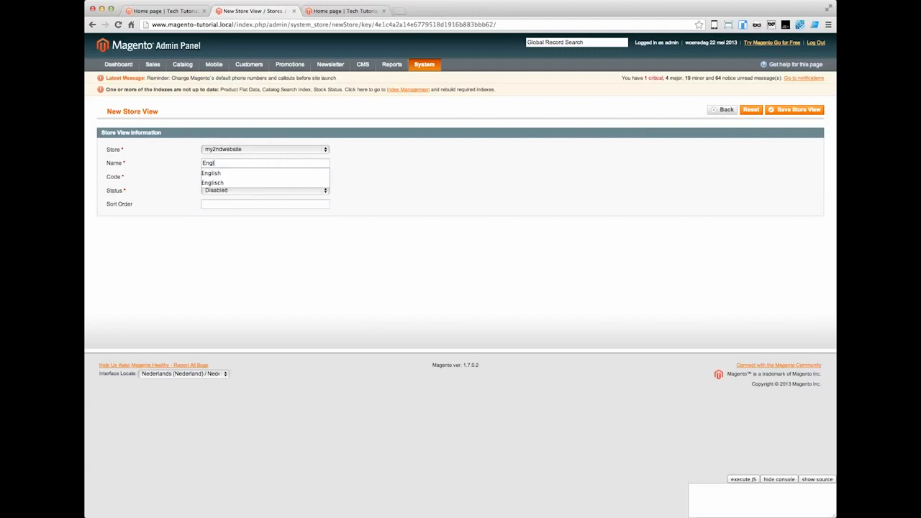
pyautogui.write('ish')
pyautogui.press('Tab')
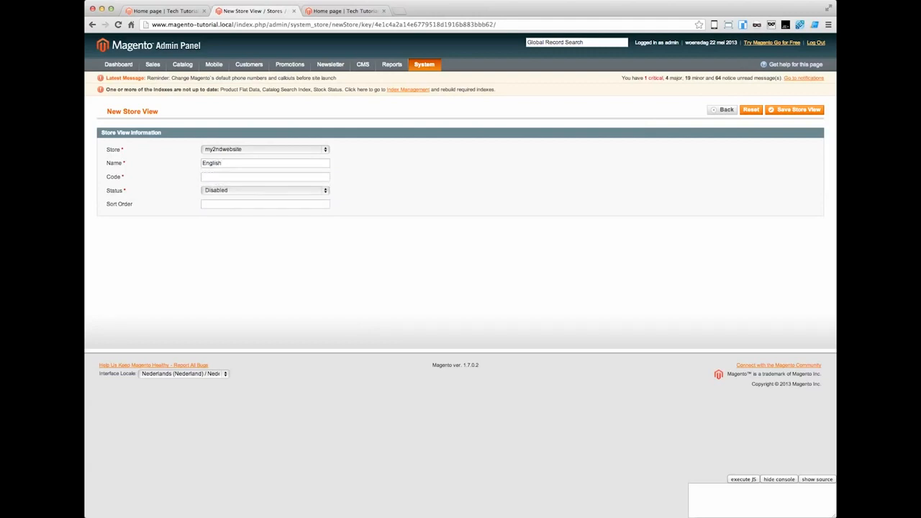
# Step: Give the store view the code my2ndwebsite_en, status Enabled and sort order 2, and save it
pyautogui.write('my2ndwebsite_en')
pyautogui.click(289, 191)
pyautogui.click(284, 202)
pyautogui.click(283, 207)
pyautogui.write('2')
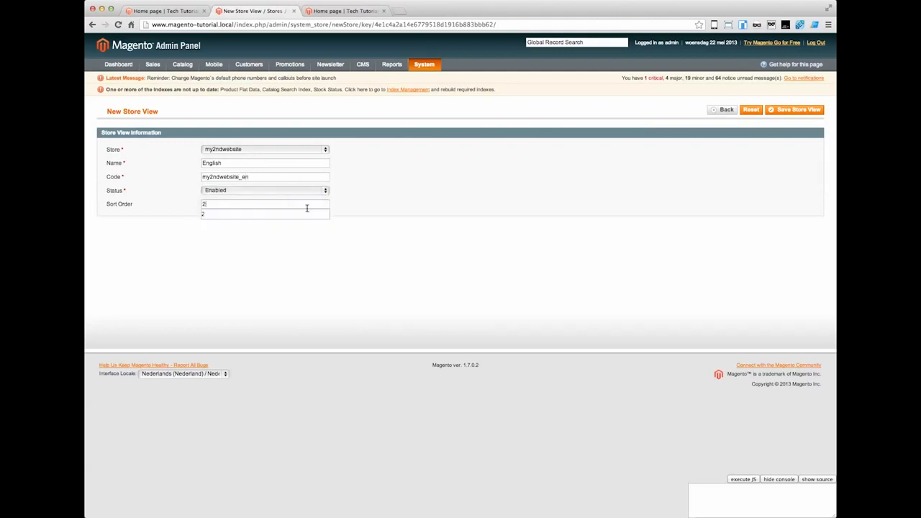
pyautogui.click(785, 113)
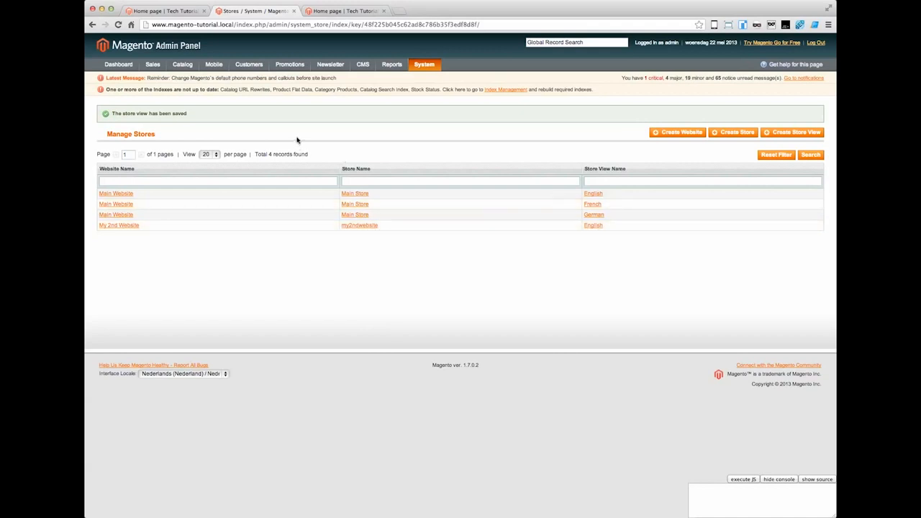
# Step: Open the system configuration and switch the configuration scope to My 2nd Website
pyautogui.moveTo(424, 69)
pyautogui.moveTo(153, 67)
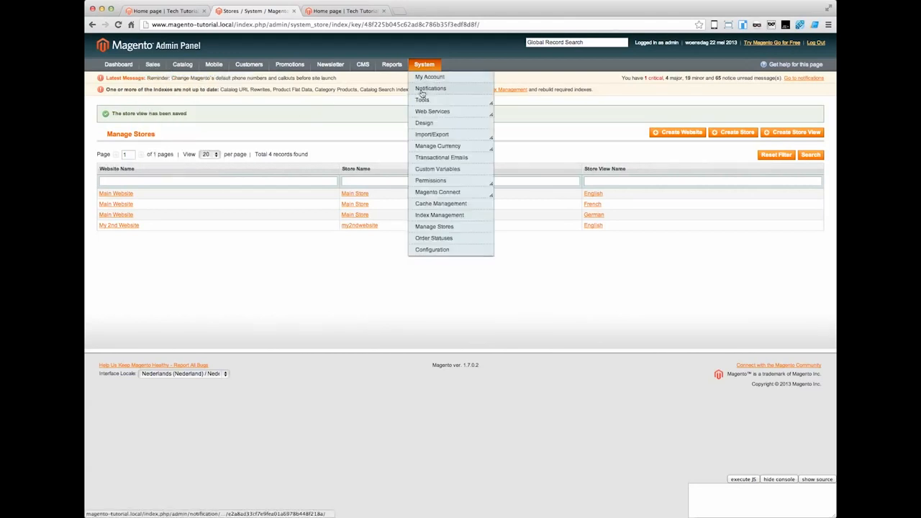
pyautogui.click(435, 250)
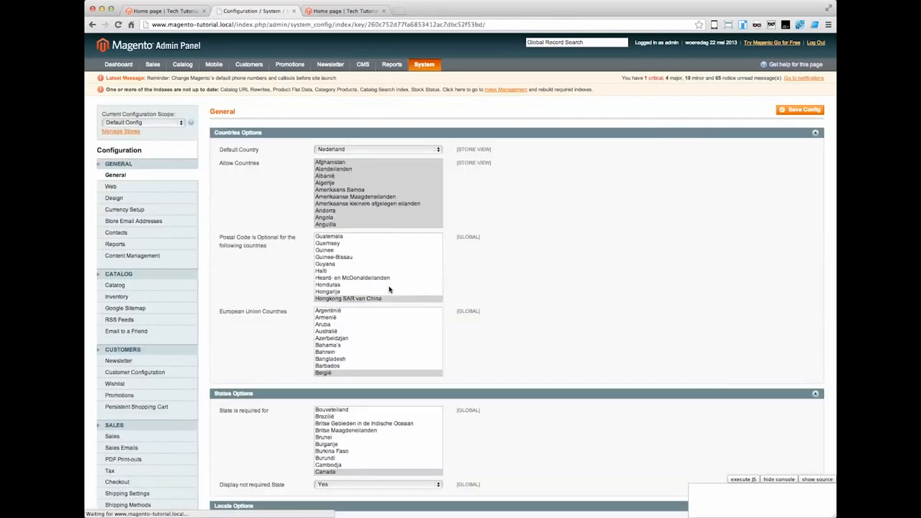
pyautogui.click(154, 122)
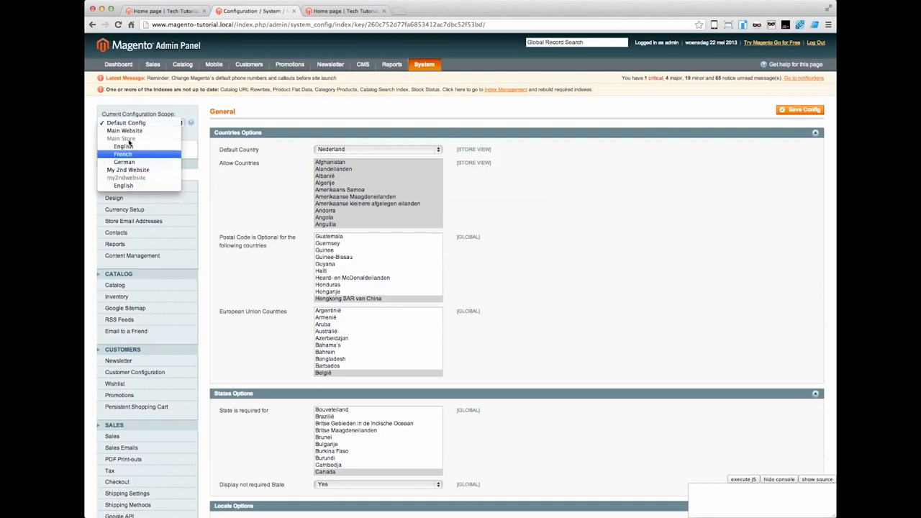
pyautogui.click(128, 170)
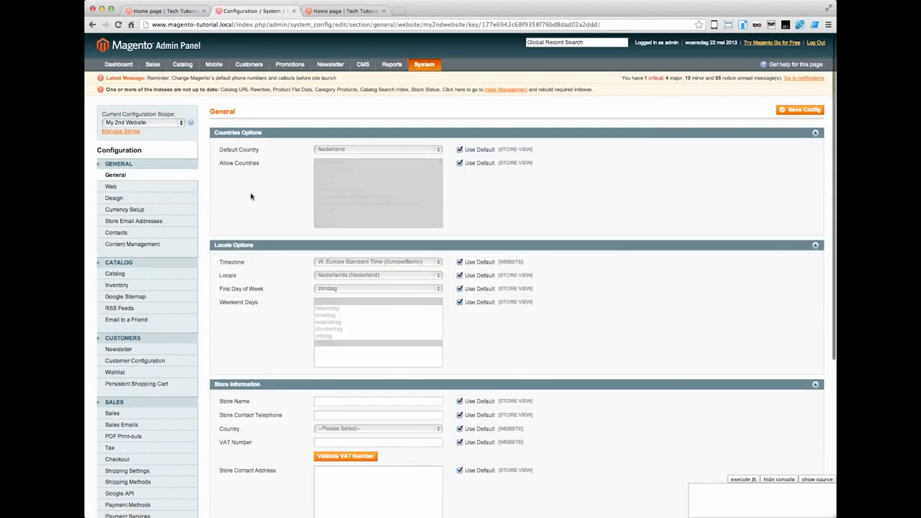
# Step: Override the website's default country and set it to Verenigd Koninkrijk
pyautogui.click(459, 150)
pyautogui.click(404, 151)
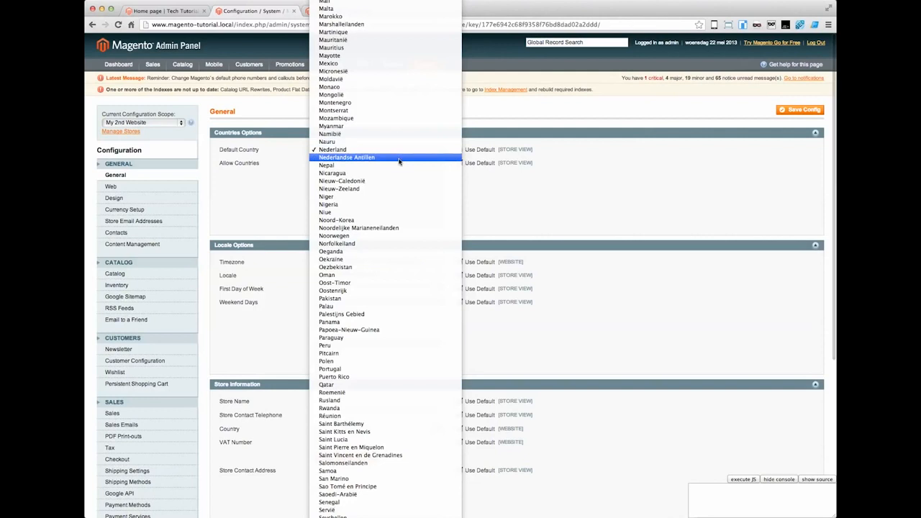
pyautogui.scroll(-5, 399, 161)
pyautogui.click(408, 483)
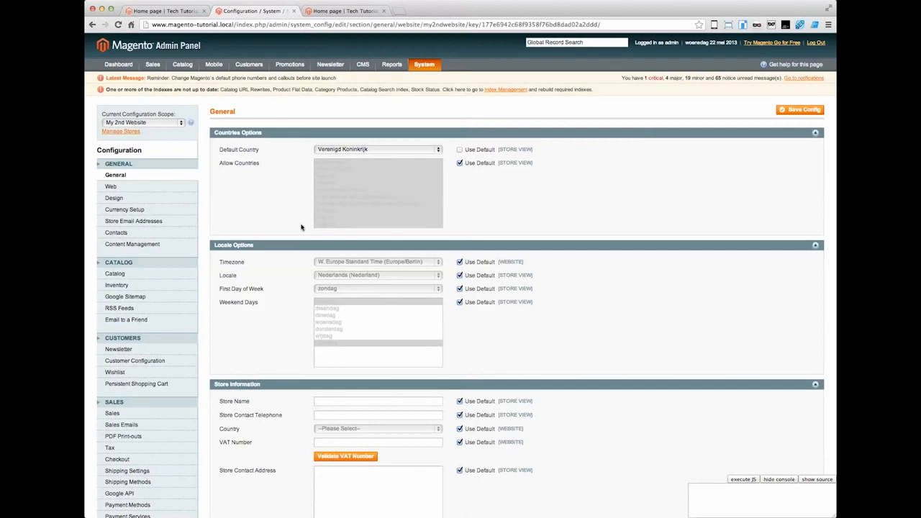
# Step: Stop inheriting the default timezone, look through the timezone list, and keep W. Europe Standard Time (Europe/Berlin)
pyautogui.scroll(-3, 303, 227)
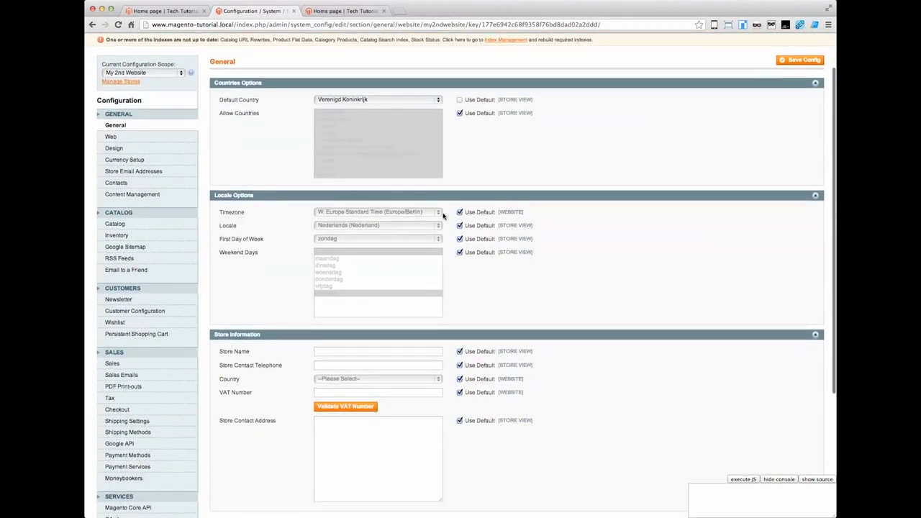
pyautogui.click(460, 213)
pyautogui.click(427, 214)
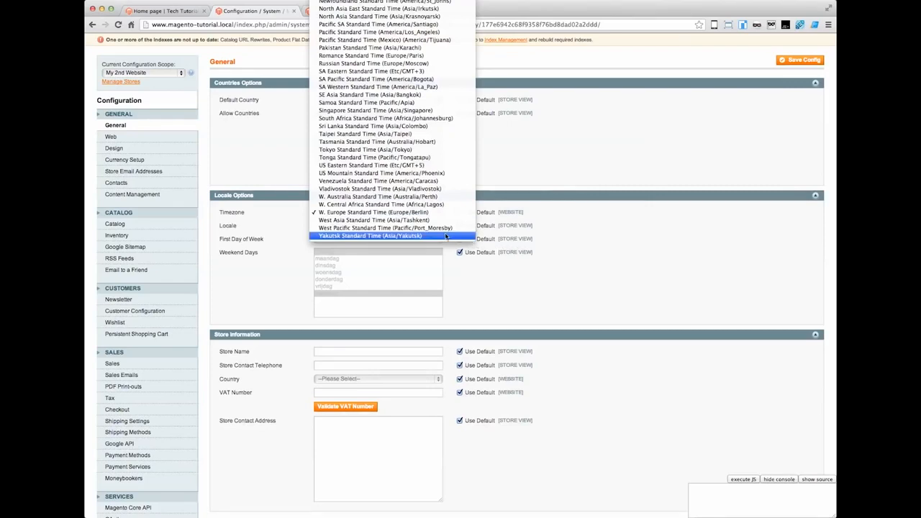
pyautogui.scroll(10, 445, 236)
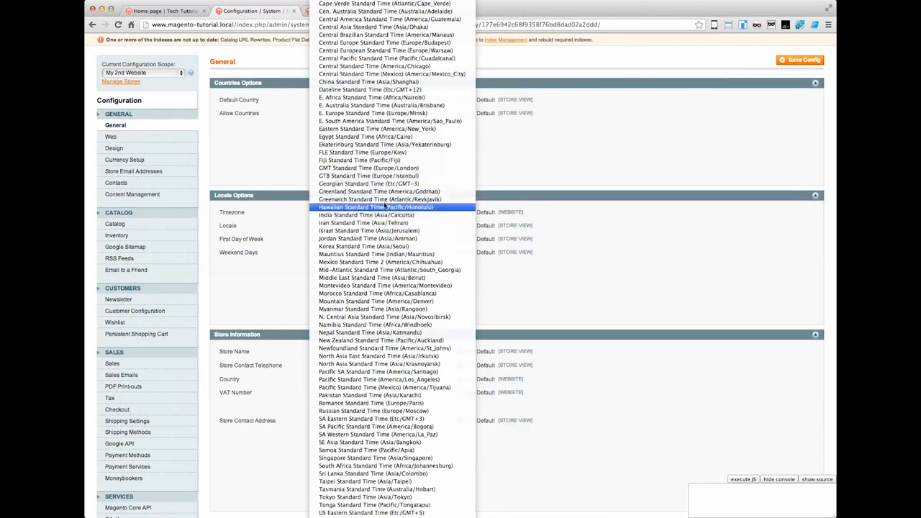
pyautogui.click(292, 245)
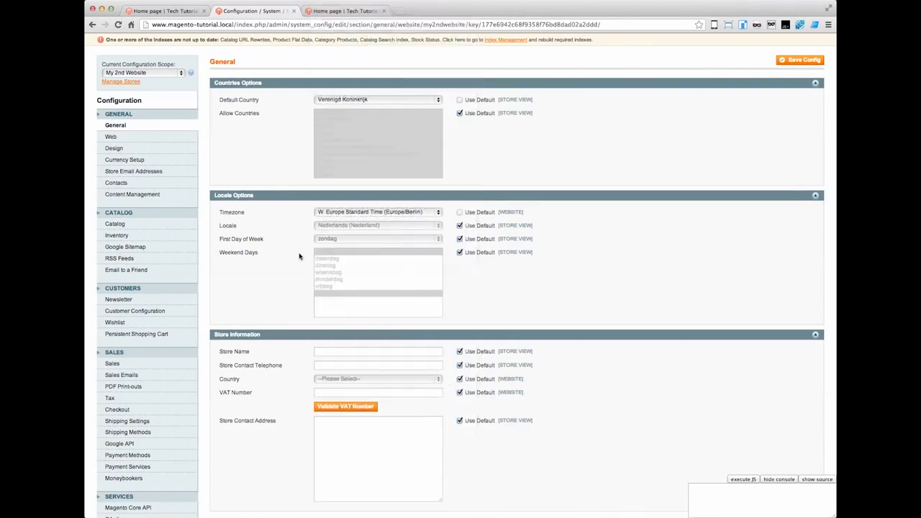
# Step: Override the store name with My 2nd Store in the store information and save the general configuration
pyautogui.scroll(-1, 325, 300)
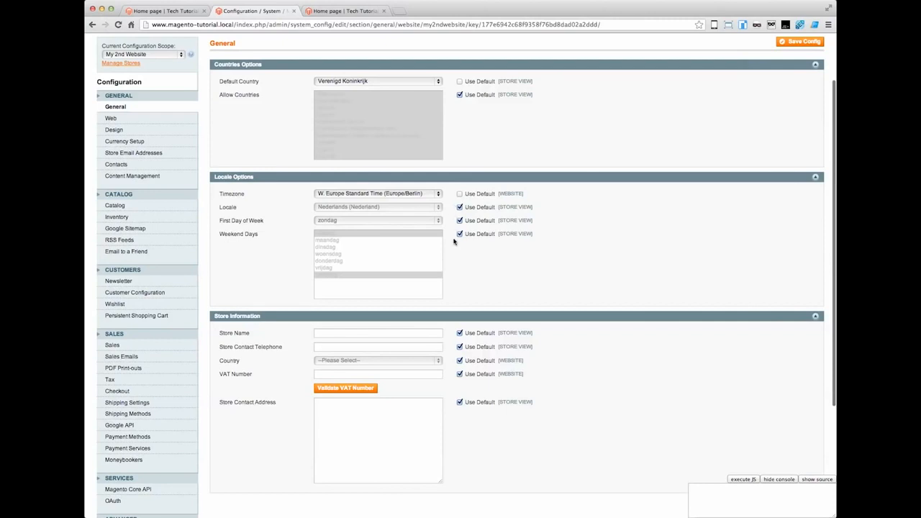
pyautogui.scroll(-3, 458, 274)
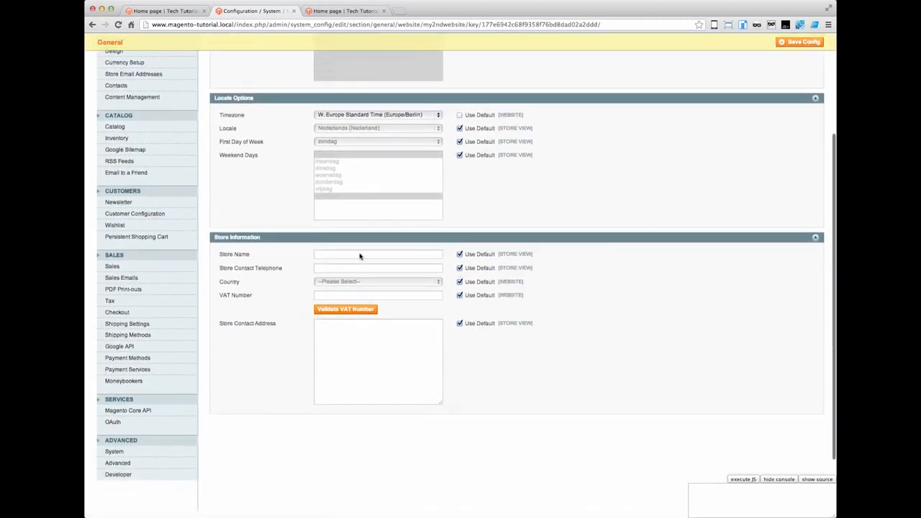
pyautogui.click(458, 256)
pyautogui.click(413, 256)
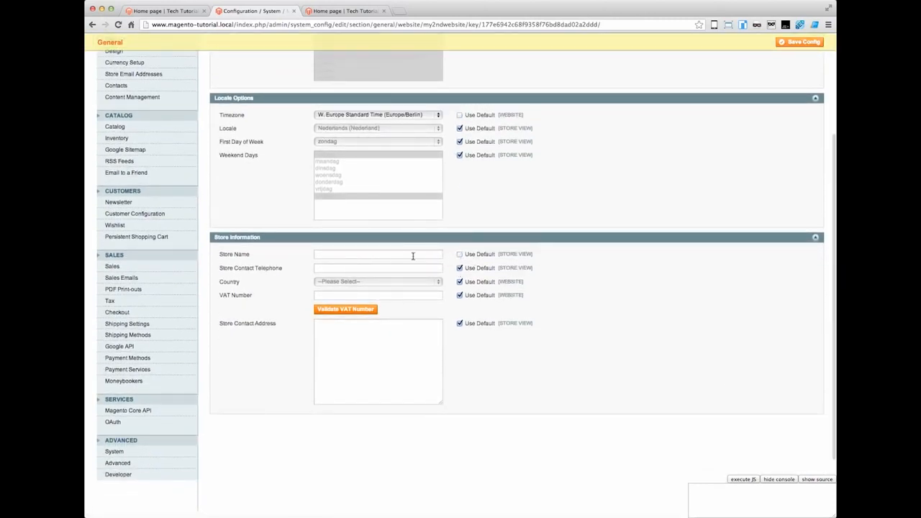
pyautogui.write('My 2nd Store')
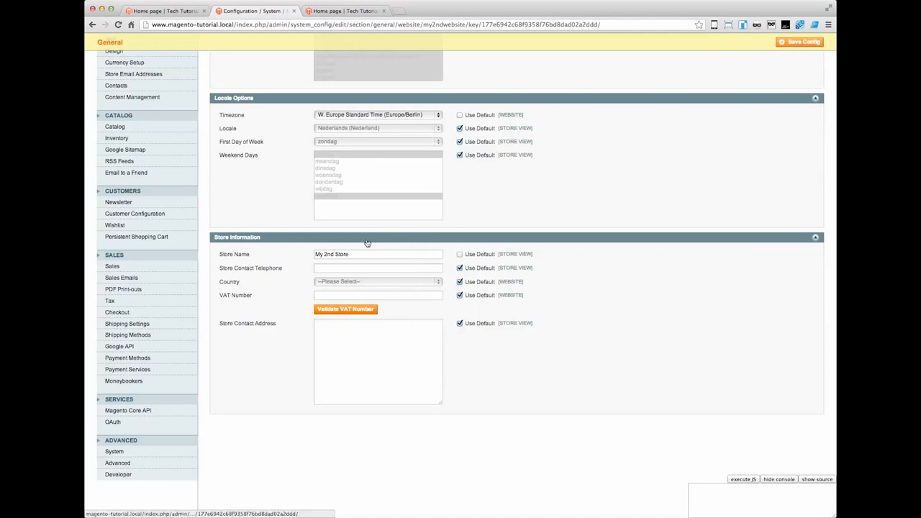
pyautogui.scroll(5, 516, 212)
pyautogui.click(795, 110)
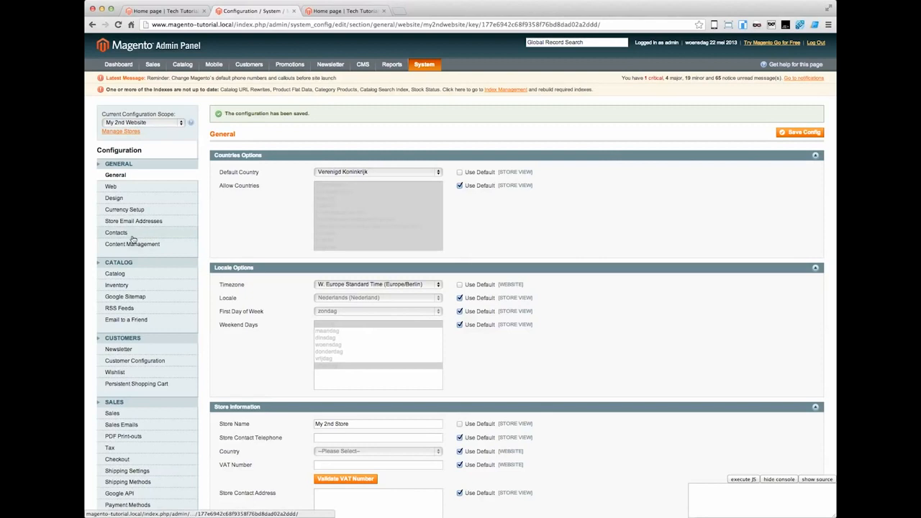
# Step: Open the Web configuration and stop using the default value for both the unsecure and secure base URLs
pyautogui.click(111, 188)
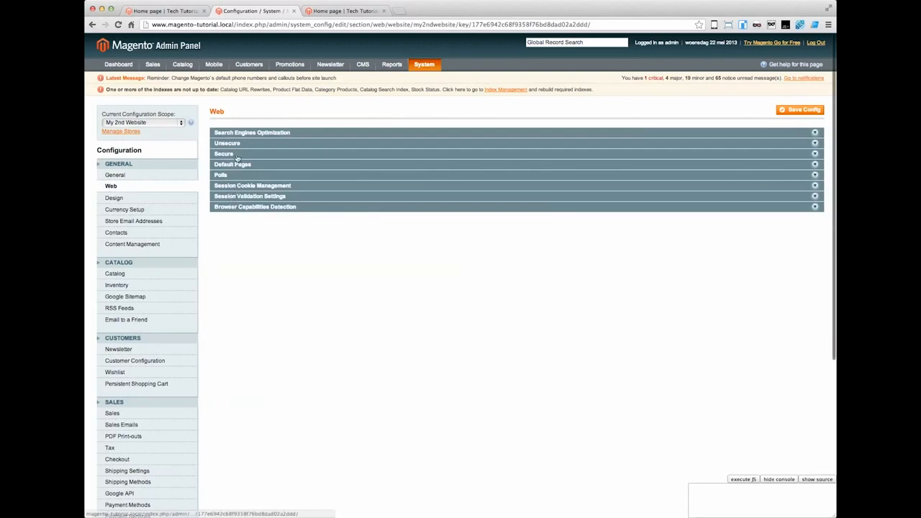
pyautogui.click(238, 133)
pyautogui.click(234, 170)
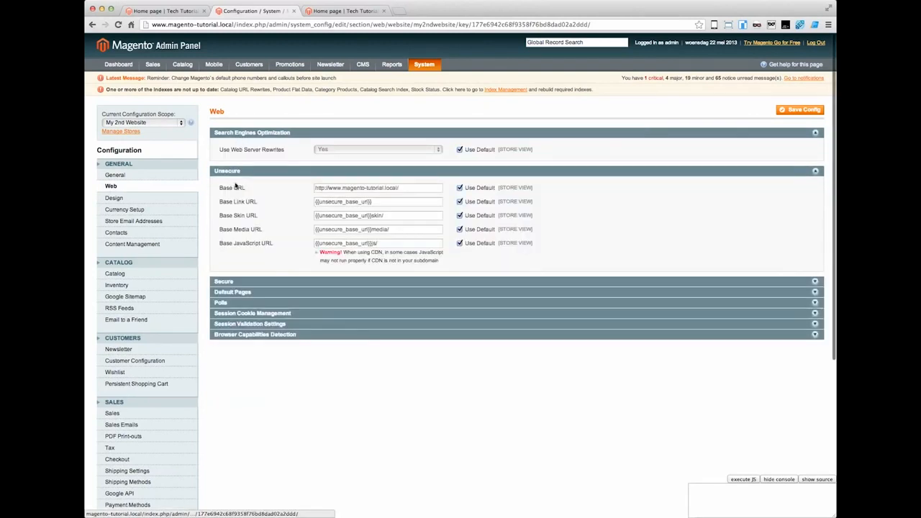
pyautogui.click(230, 282)
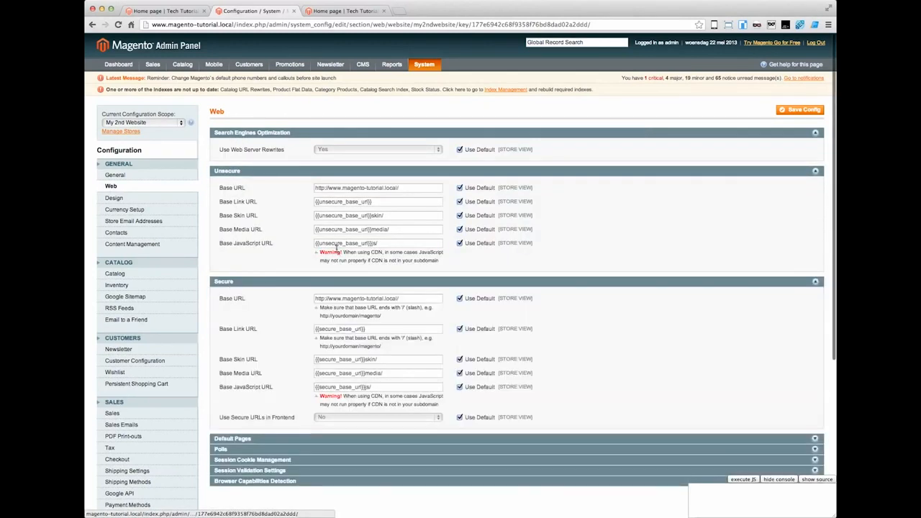
pyautogui.click(460, 189)
pyautogui.click(460, 299)
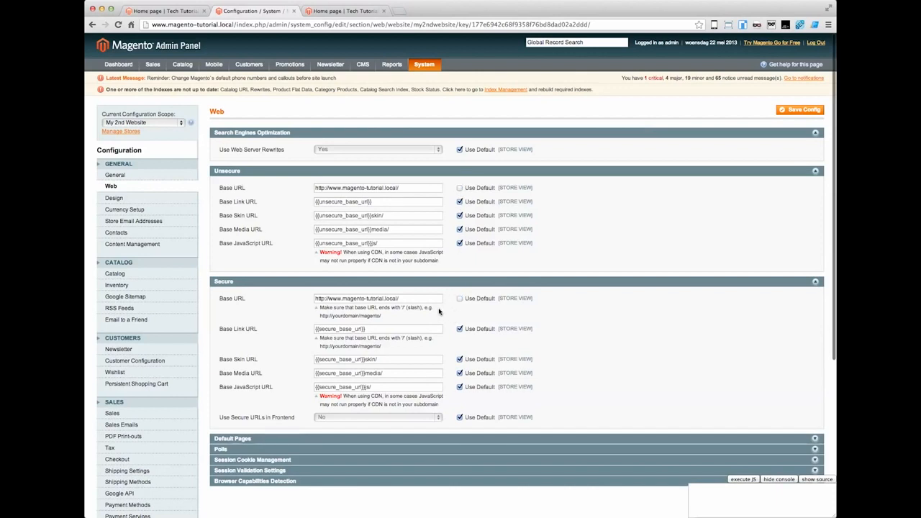
pyautogui.click(325, 24)
pyautogui.click(310, 25)
pyautogui.click(389, 188)
pyautogui.moveTo(409, 188); pyautogui.dragTo(298, 186)
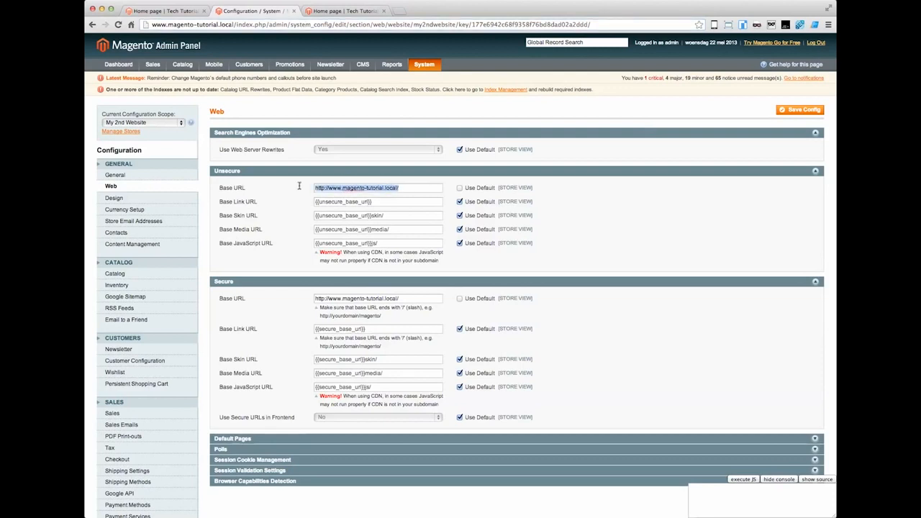
pyautogui.click(337, 188)
pyautogui.moveTo(343, 188); pyautogui.dragTo(384, 189)
pyautogui.write('my2ndwebsite')
pyautogui.moveTo(411, 188); pyautogui.dragTo(305, 188)
pyautogui.hotkey('ctrl', 'c')
pyautogui.click(405, 297)
pyautogui.moveTo(405, 298); pyautogui.dragTo(298, 298)
pyautogui.hotkey('ctrl', 'v')
# Step: Look through the remaining Web sections from Default Pages down, and save the Web configuration
pyautogui.scroll(-5, 302, 302)
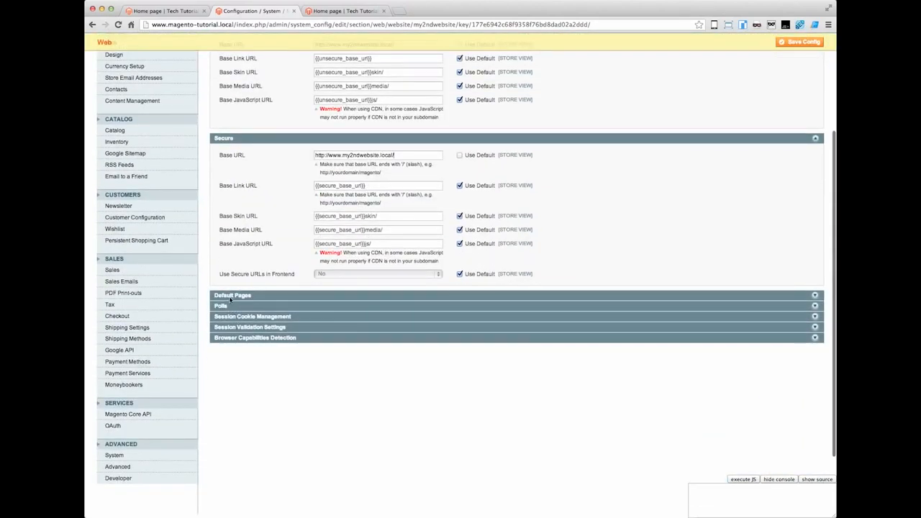
pyautogui.click(232, 296)
pyautogui.click(236, 409)
pyautogui.scroll(-3, 238, 403)
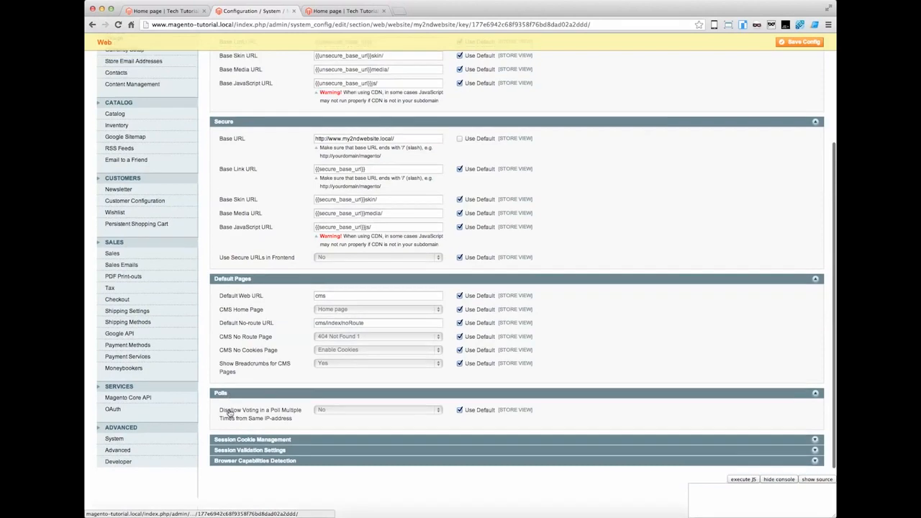
pyautogui.click(244, 393)
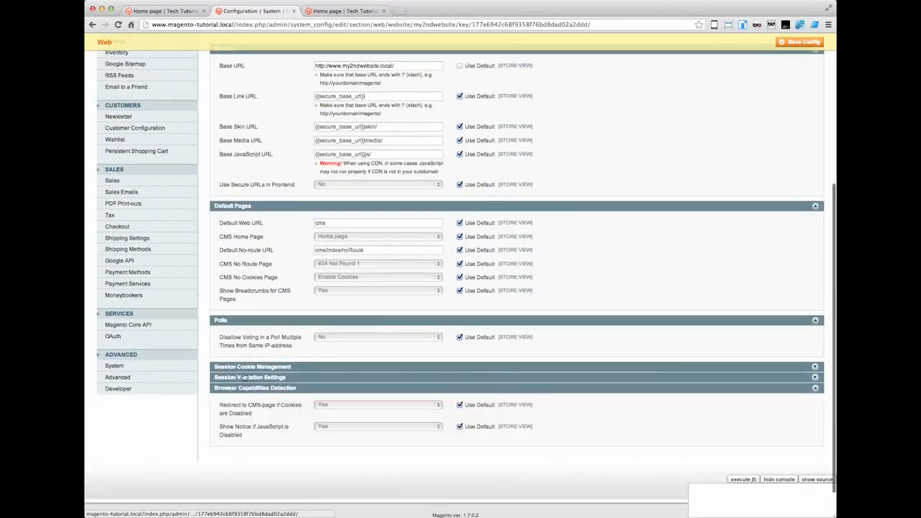
pyautogui.click(244, 366)
pyautogui.scroll(5, 794, 99)
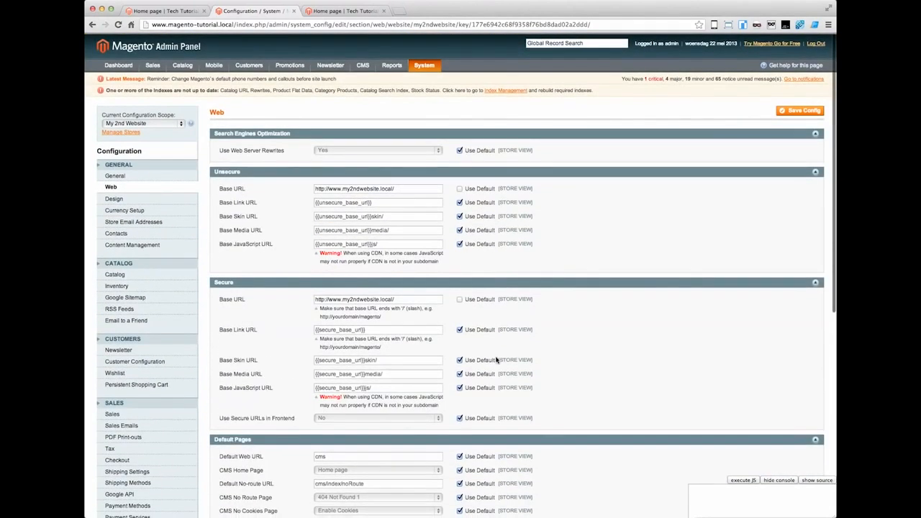
pyautogui.click(798, 110)
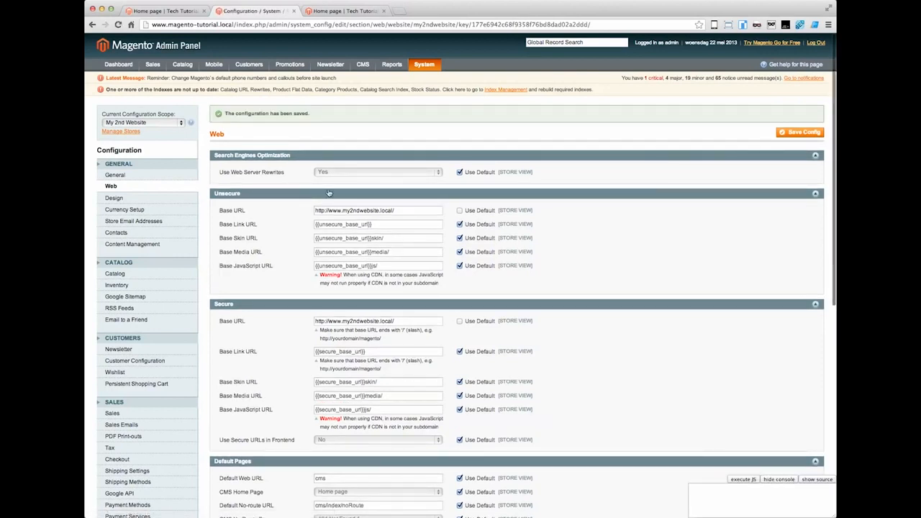
# Step: Review the saved unsecure base URL of the second website and try the copied address in the spare storefront tab
pyautogui.moveTo(401, 214); pyautogui.dragTo(310, 211)
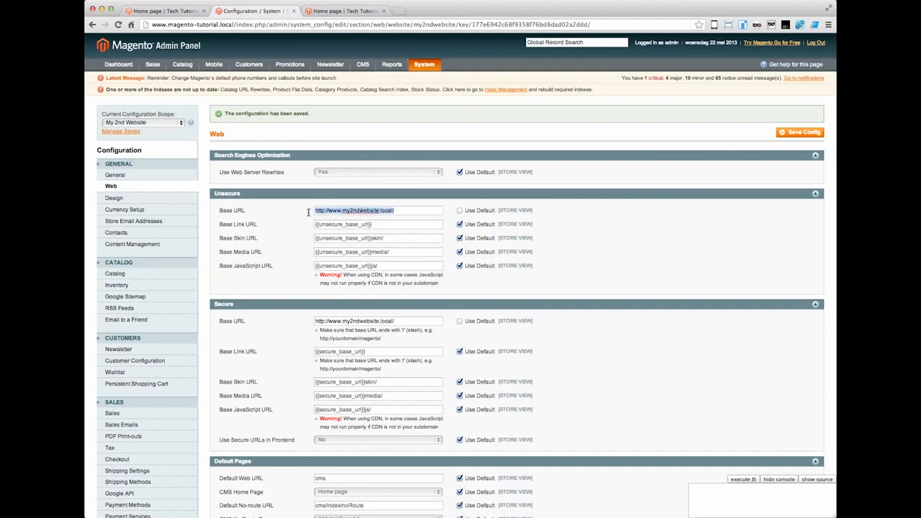
pyautogui.click(297, 207)
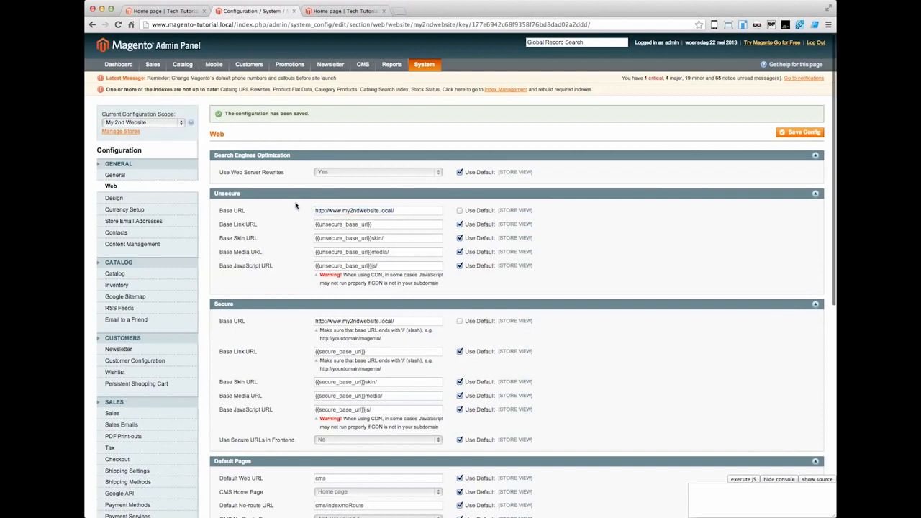
pyautogui.click(356, 11)
pyautogui.click(338, 25)
pyautogui.press('super+v')
pyautogui.click(177, 11)
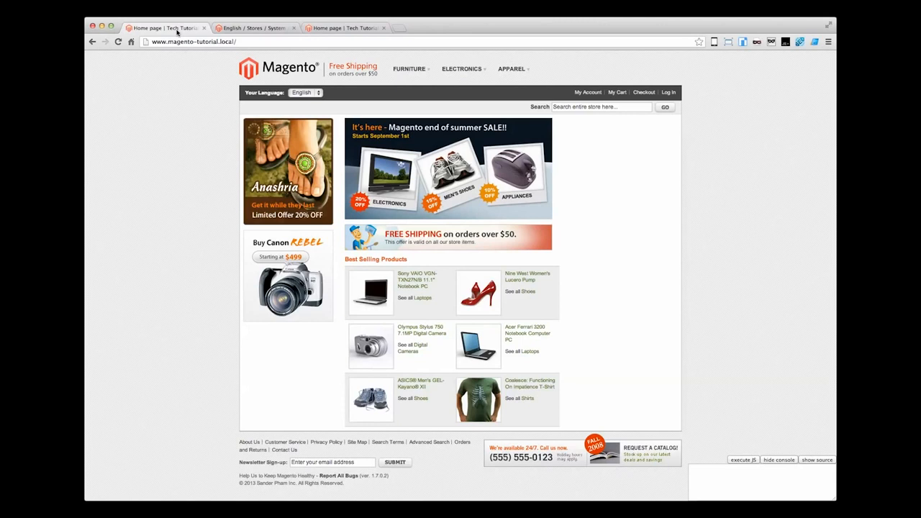
# Step: Examine the code of the English store view that belongs to the my2ndwebsite store
pyautogui.click(231, 28)
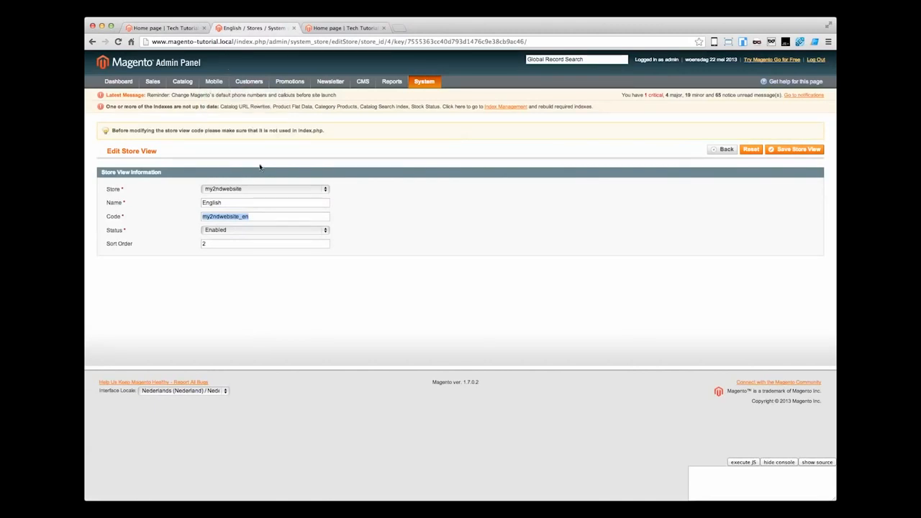
pyautogui.click(251, 217)
pyautogui.moveTo(262, 217); pyautogui.dragTo(199, 217)
pyautogui.click(225, 219)
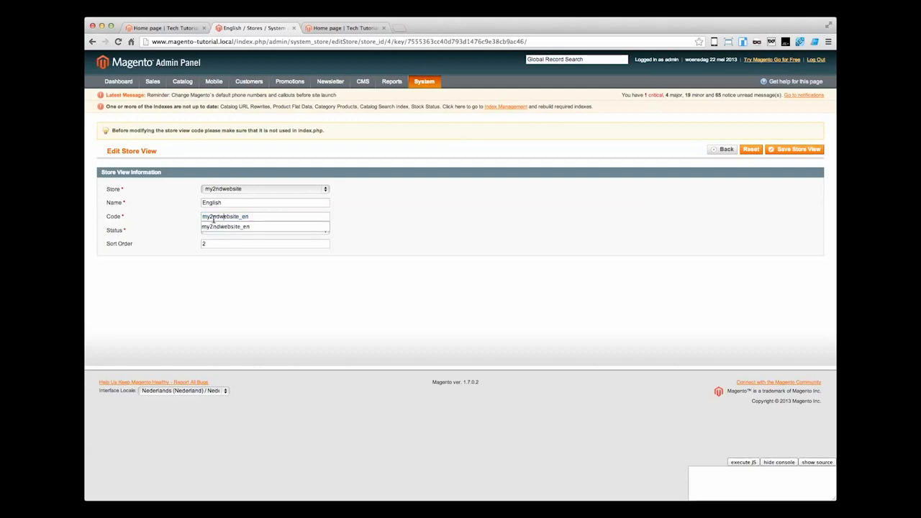
pyautogui.moveTo(204, 218); pyautogui.dragTo(258, 216)
pyautogui.click(259, 217)
pyautogui.click(357, 224)
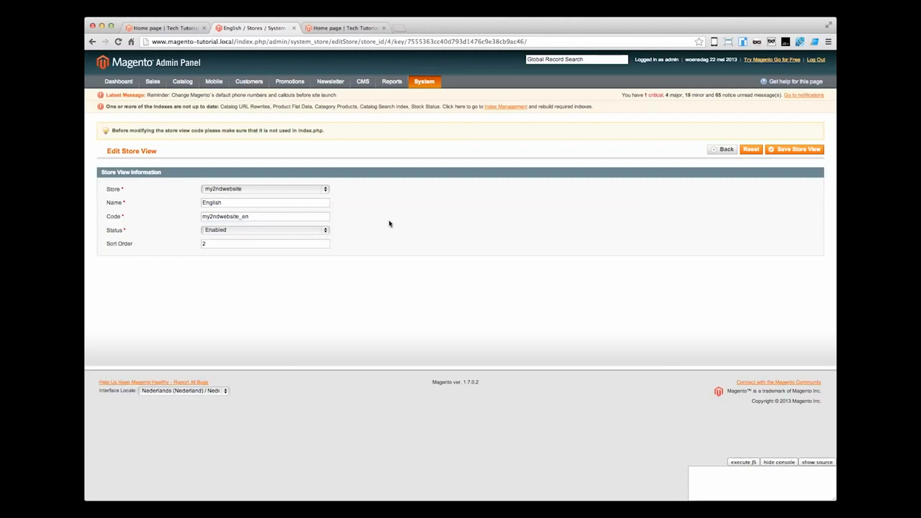
pyautogui.click(349, 28)
pyautogui.click(253, 39)
pyautogui.press('super+a')
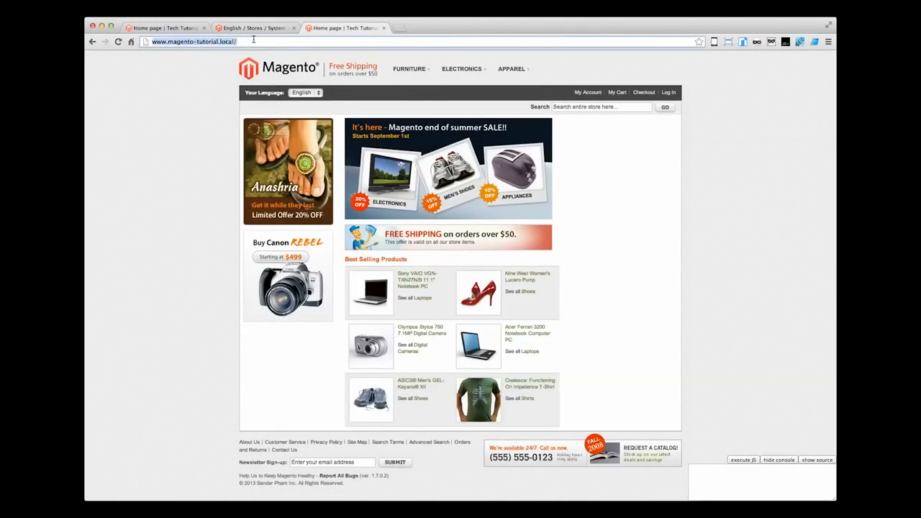
pyautogui.write('www.my2')
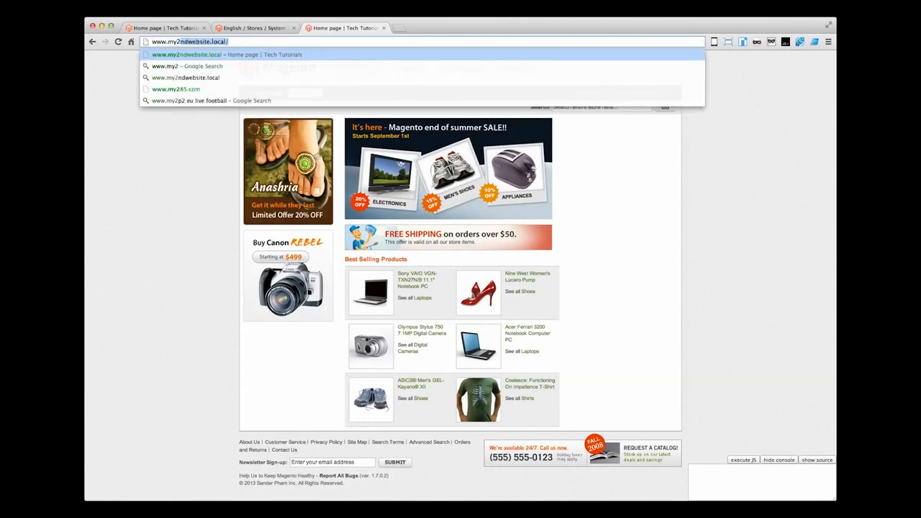
pyautogui.press('Return')
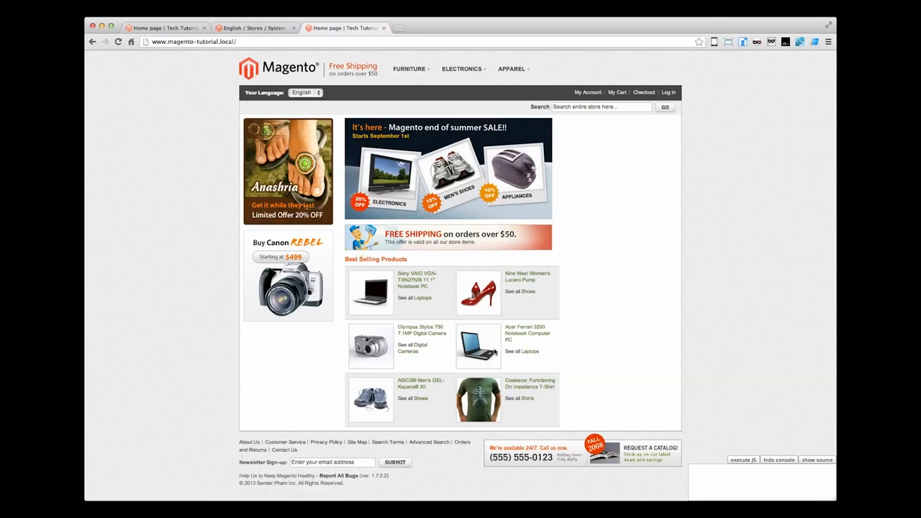
pyautogui.click(683, 9)
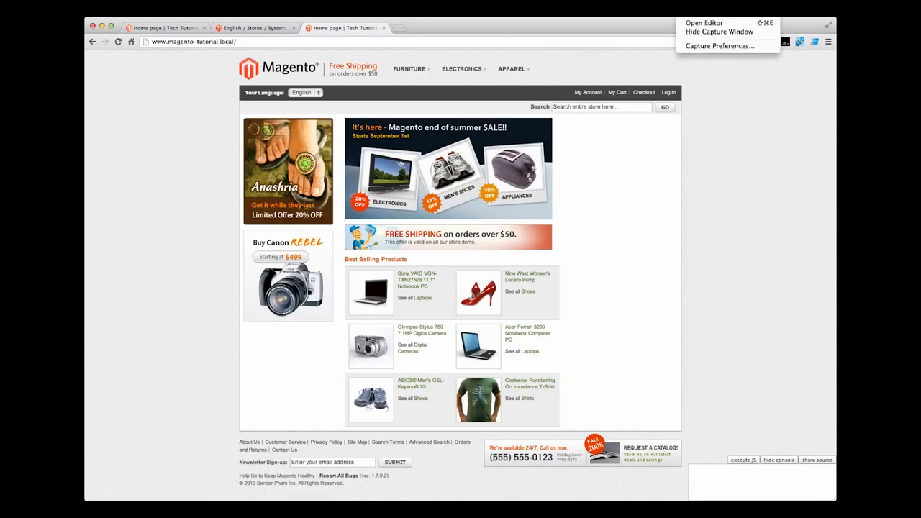
pyautogui.click(709, 10)
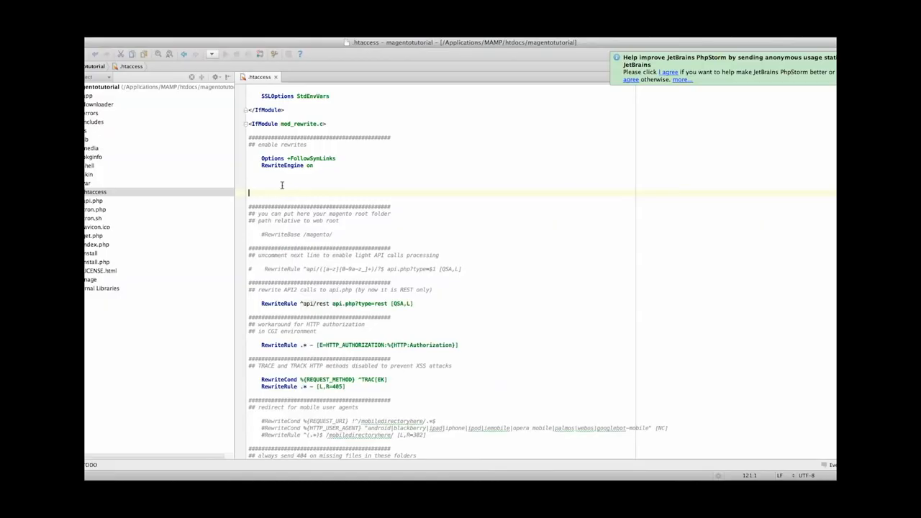
pyautogui.write('/**')
pyautogui.press('BackSpace')
pyautogui.press('BackSpace')
pyautogui.press('BackSpace')
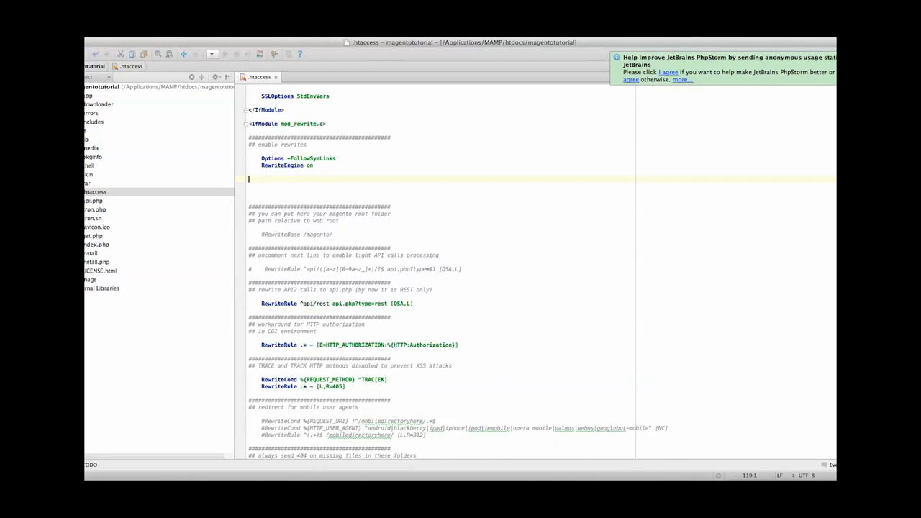
# Step: In PhpStorm, add the comment "## Hey, if the domain is my2ndwebsite.local, then..." below RewriteEngine on in .htaccess
pyautogui.write('## He')
pyautogui.write('y, I')
pyautogui.write('f fhe domain')
pyautogui.write(' is ')
pyautogui.write('my2ndwebsite')
pyautogui.write('.local ')
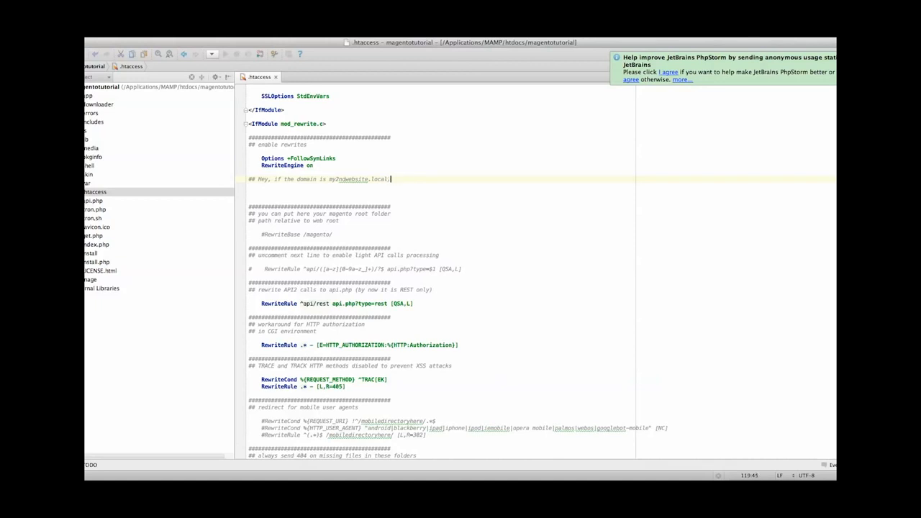
pyautogui.write('then...')
pyautogui.press('Return')
# Step: Add a second comment line reading "## Load store view my2ndwebsite_en" and leave an empty line below it
pyautogui.scroll(1, 503, 273)
pyautogui.write('###')
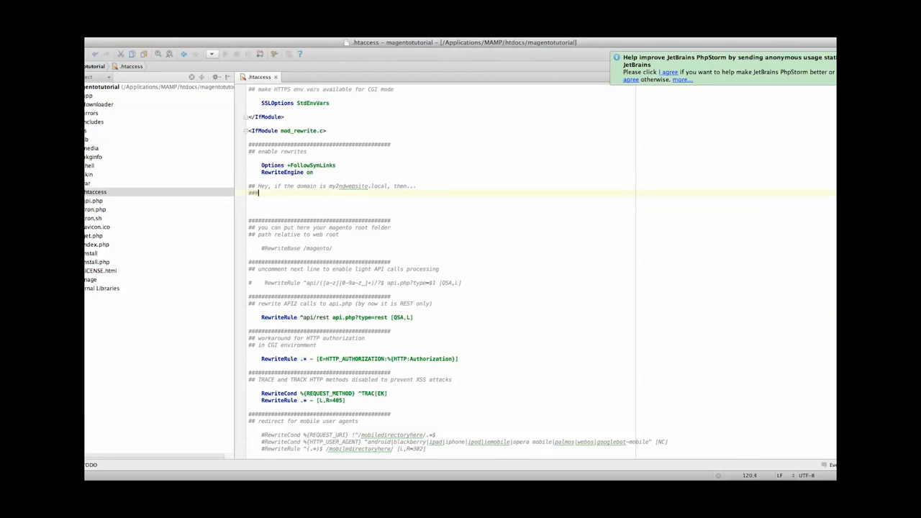
pyautogui.write('Load store view #')
pyautogui.press('BackSpace')
pyautogui.write('my2ndwebsite_en')
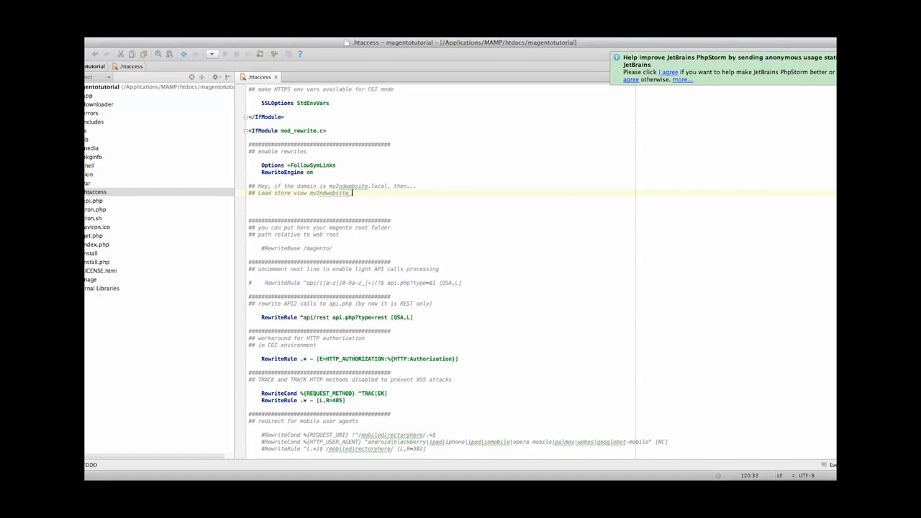
pyautogui.press('Return')
pyautogui.press('Return')
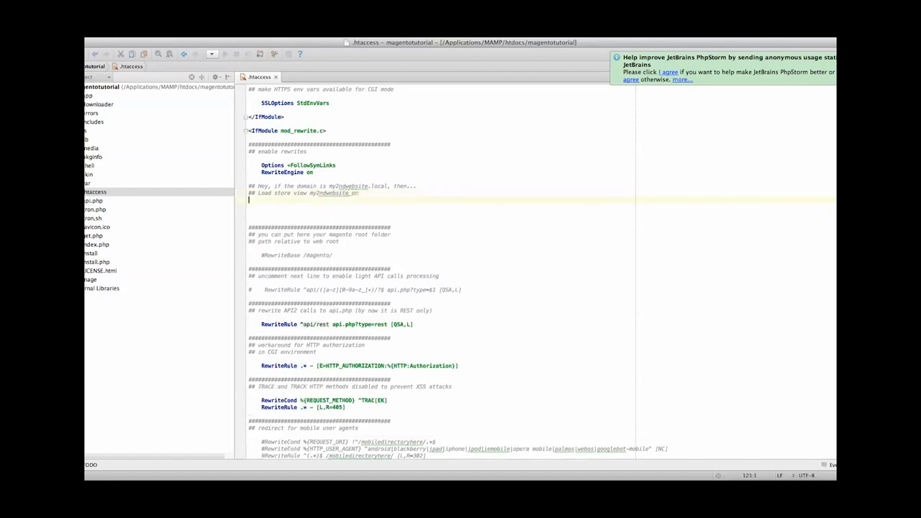
# Step: Start a RewriteCond line below the comments that tests %{HTTP_HOST}
pyautogui.write('Rewrite')
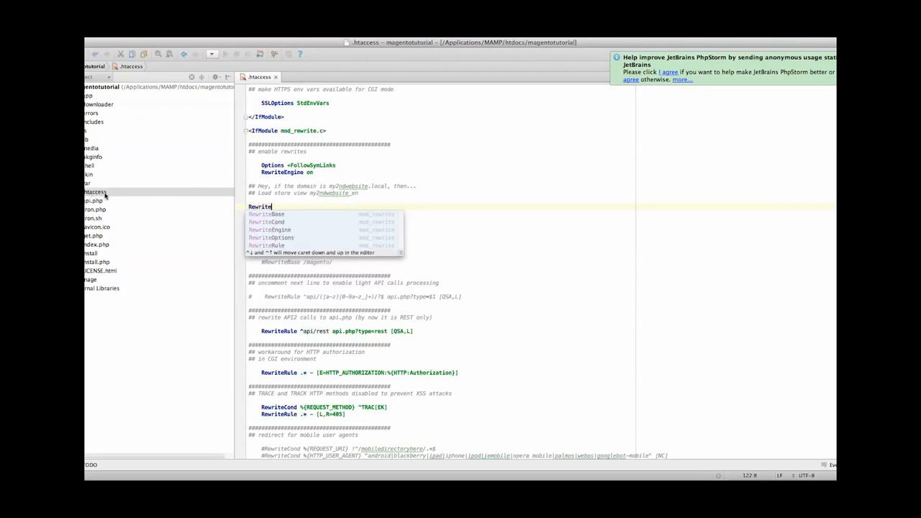
pyautogui.click(282, 207)
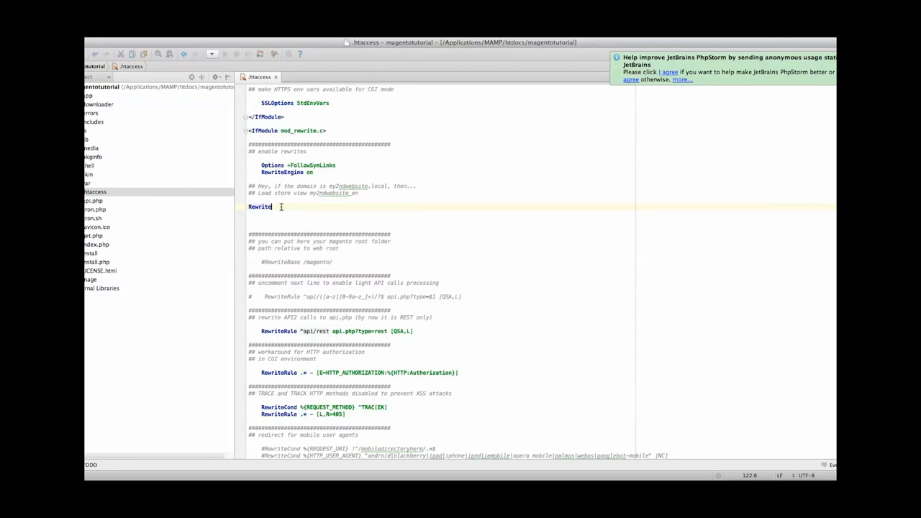
pyautogui.write('Cond')
pyautogui.press('BackSpace')
pyautogui.write('HTTP_HOST')
pyautogui.scroll(-1, 360, 216)
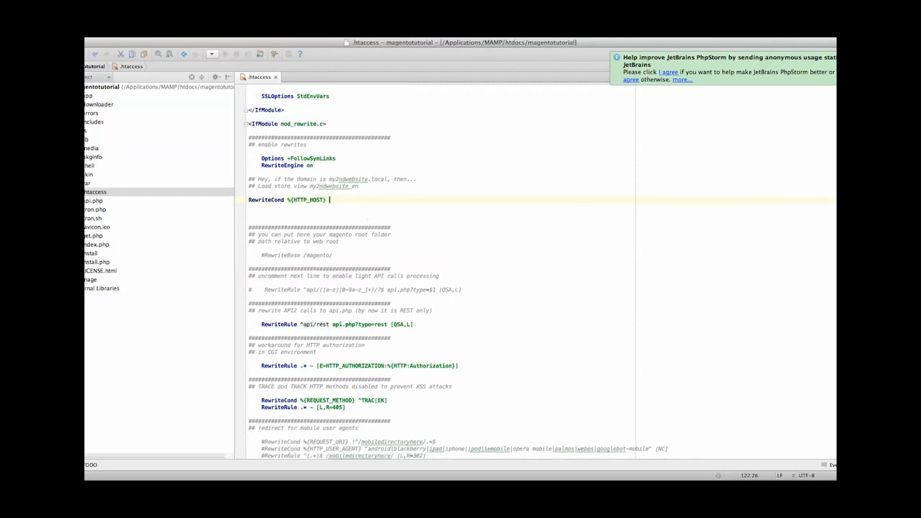
# Step: Complete the rewrite condition with the host pattern ^(.*)my2ndwebsite.local
pyautogui.write('^()')
pyautogui.write('.')
pyautogui.write('*)')
pyautogui.write('my2ndwebsite.loca')
pyautogui.write('l')
pyautogui.press('Return')
# Step: Add the line RewriteRule ^ - [E=MAGE_RUN_CODE:my2ndwebsite_en] directly under the rewrite condition
pyautogui.write('Rewrite')
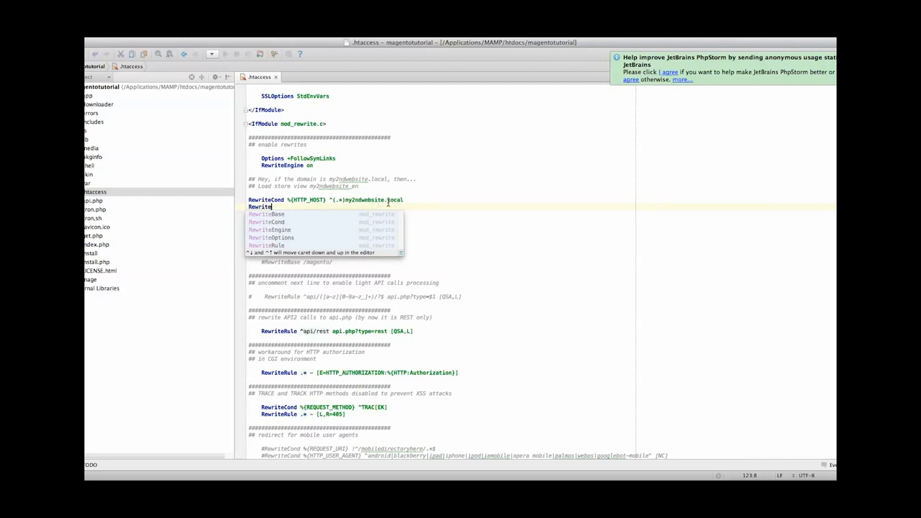
pyautogui.write('Rule')
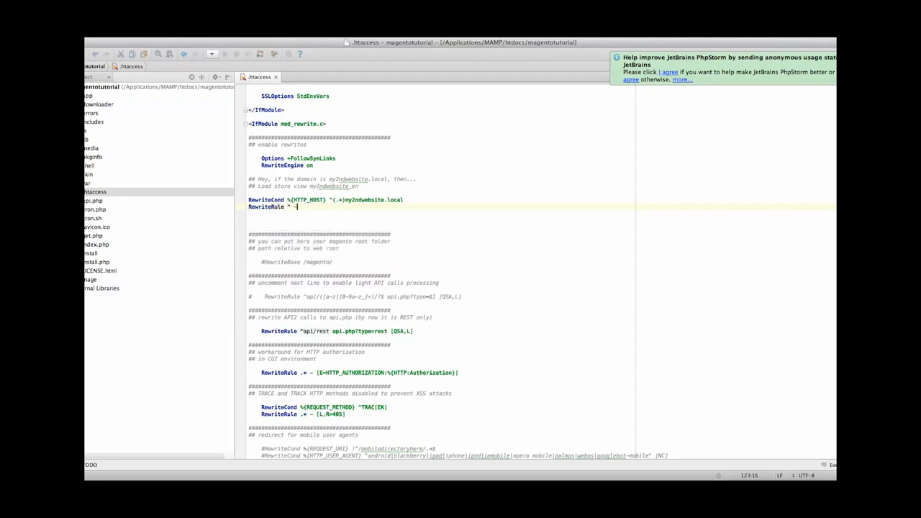
pyautogui.write('^ - [E=MAGE_RU')
pyautogui.write('N_CODE')
pyautogui.write(':my')
pyautogui.write('2ns')
pyautogui.write('website_en')
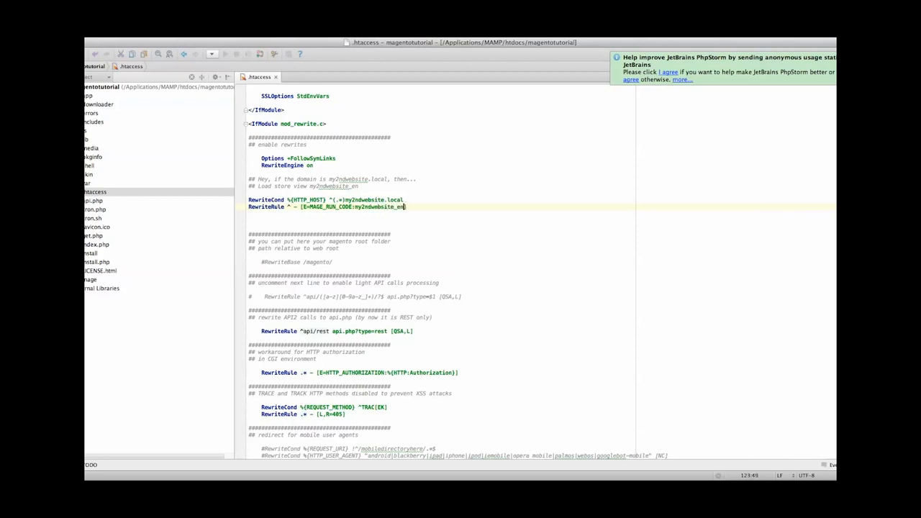
pyautogui.click(398, 226)
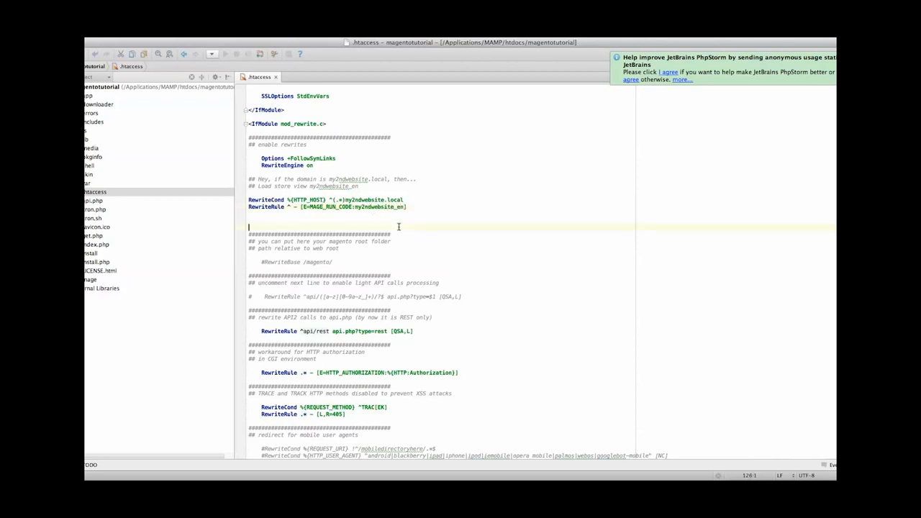
# Step: Switch to Chrome and move its window up over the editor so the storefront page can be viewed
pyautogui.click(484, 496)
pyautogui.click(463, 348)
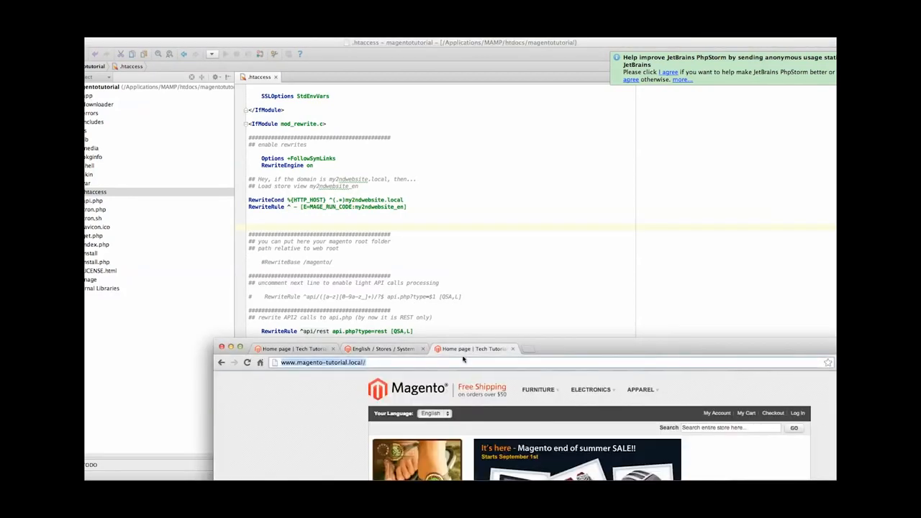
pyautogui.rightClick(339, 418)
pyautogui.click(321, 407)
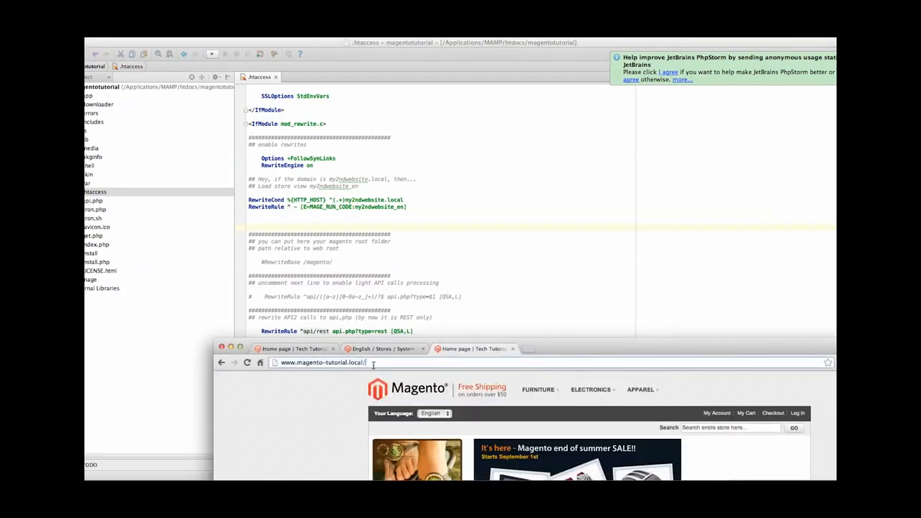
pyautogui.moveTo(552, 350); pyautogui.dragTo(496, 148)
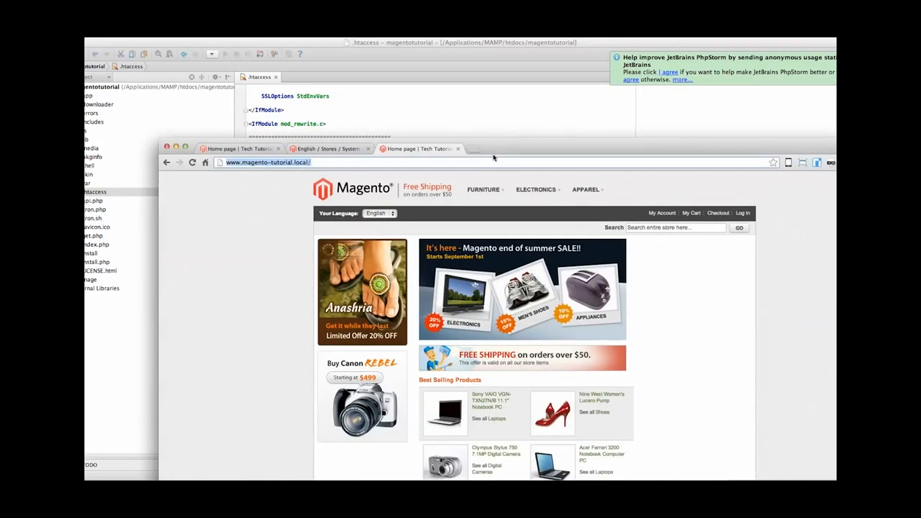
pyautogui.write('my2ndwebsite_en')
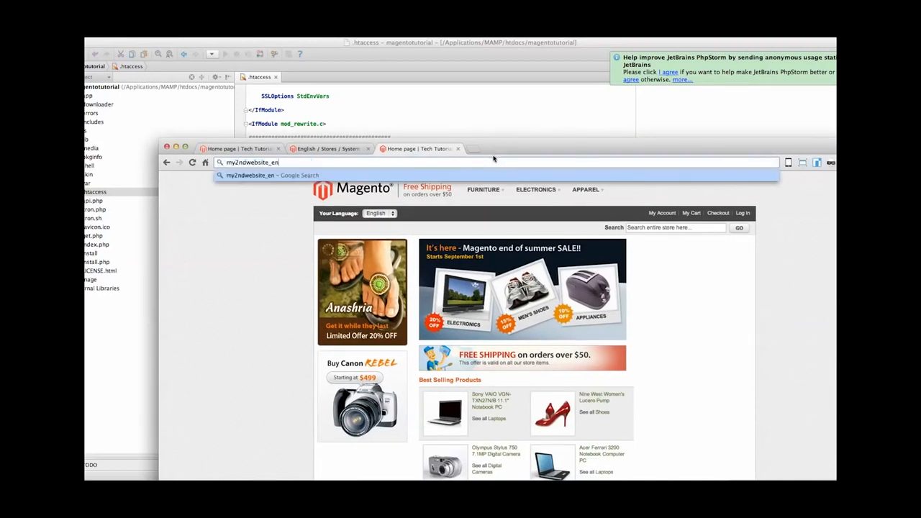
pyautogui.click(227, 163)
pyautogui.write('www.')
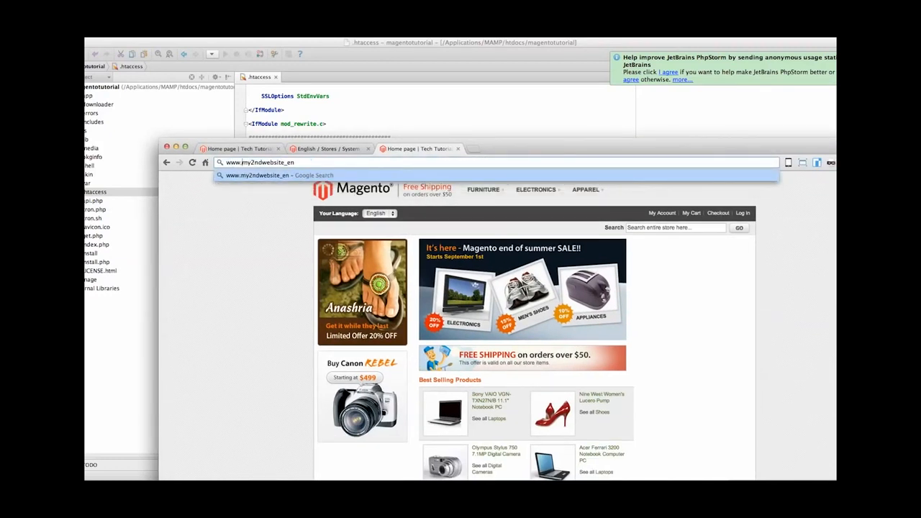
pyautogui.moveTo(282, 162); pyautogui.dragTo(294, 163)
pyautogui.write('.local')
pyautogui.press('Return')
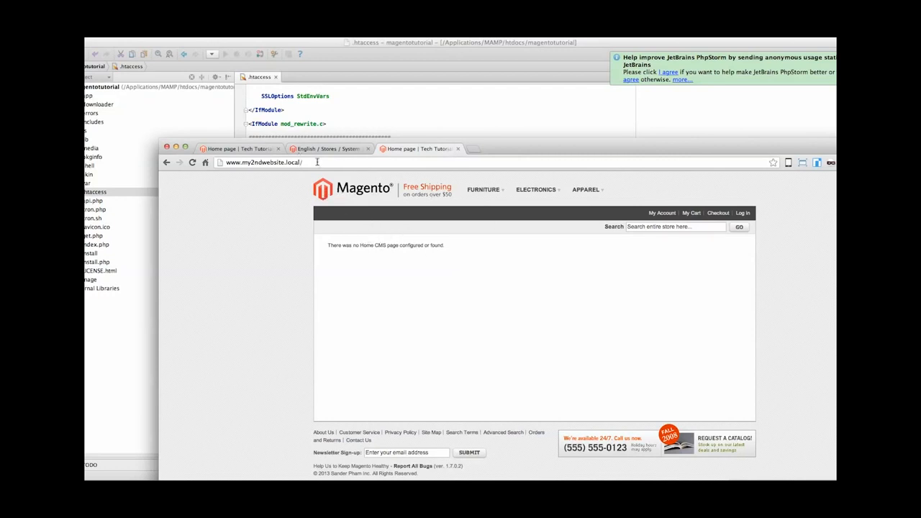
pyautogui.click(317, 163)
pyautogui.moveTo(498, 151); pyautogui.dragTo(475, 125)
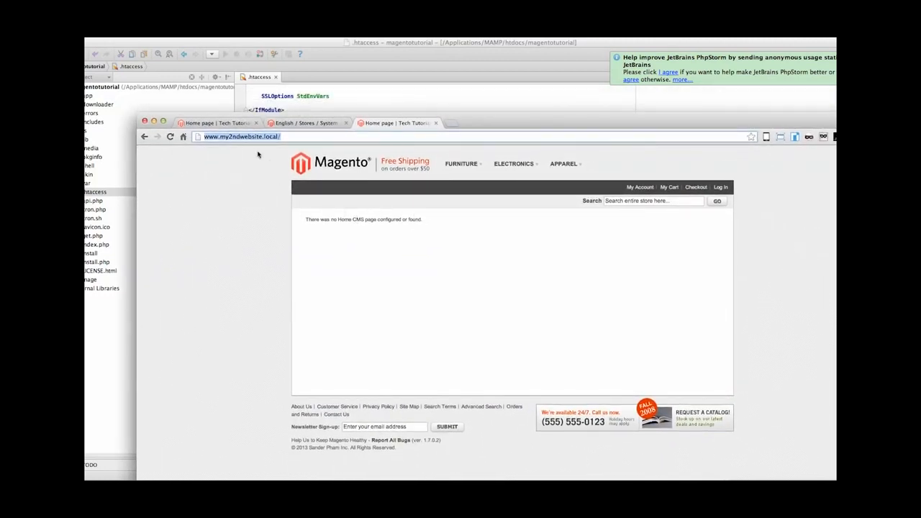
pyautogui.click(212, 137)
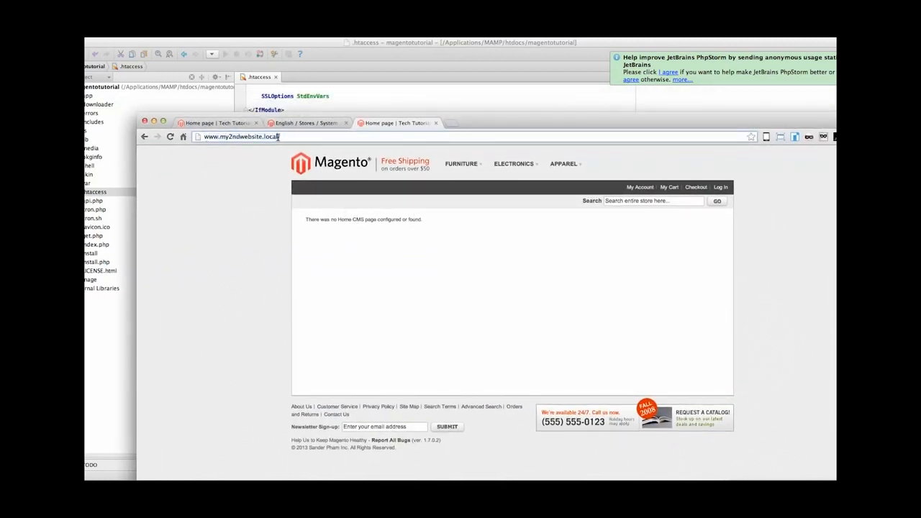
pyautogui.click(213, 127)
pyautogui.click(170, 136)
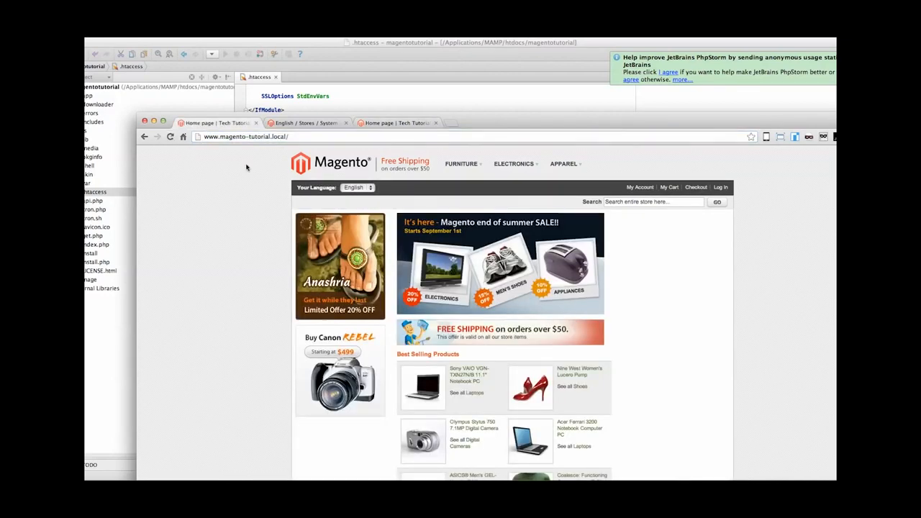
pyautogui.moveTo(468, 129); pyautogui.dragTo(457, 74)
pyautogui.click(381, 69)
pyautogui.click(216, 68)
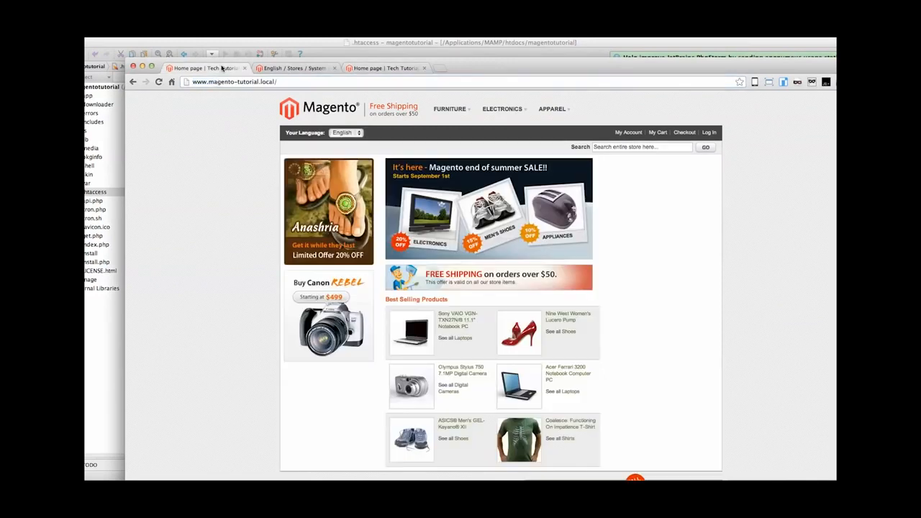
pyautogui.click(374, 68)
pyautogui.click(235, 70)
pyautogui.click(359, 71)
pyautogui.click(224, 70)
pyautogui.click(385, 70)
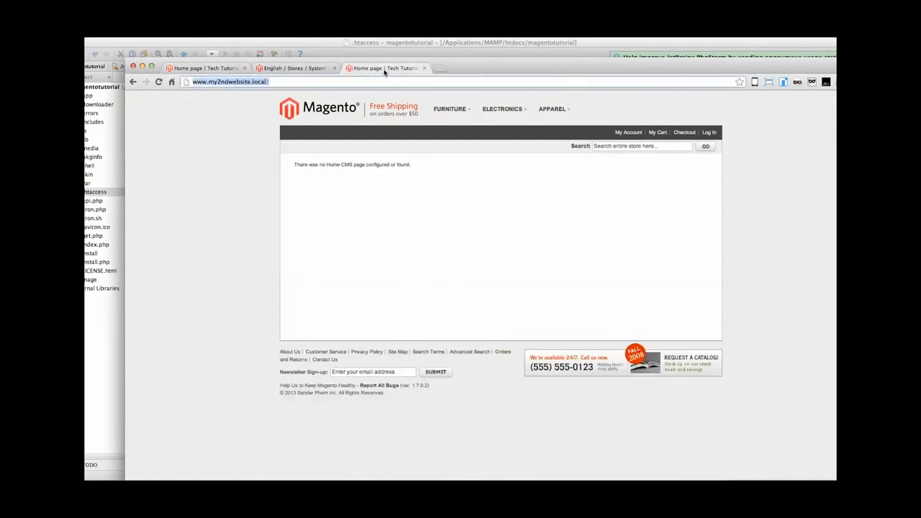